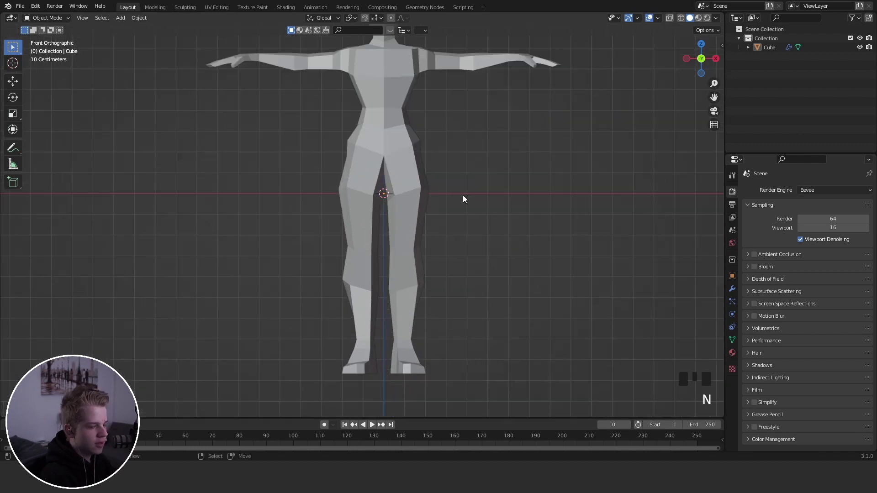
Add a single-bone armature at the character's origin and display the scene in wireframe.
key(shift+a)
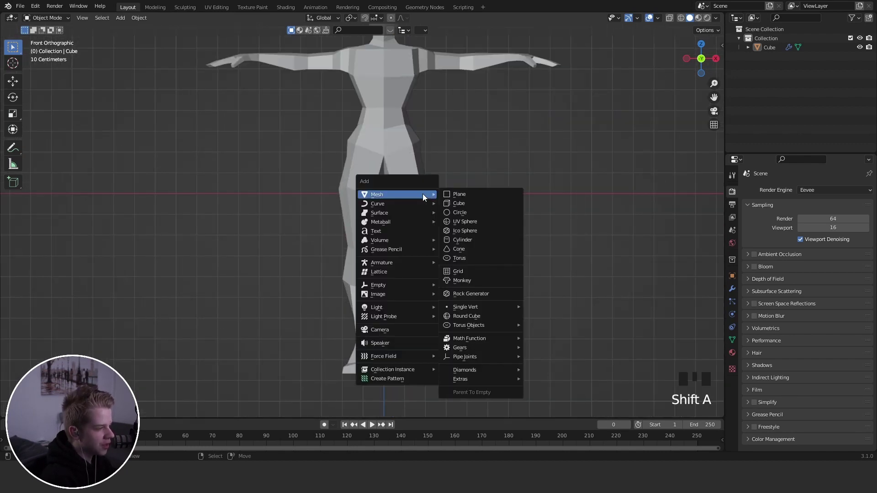
mouse_move(385, 262)
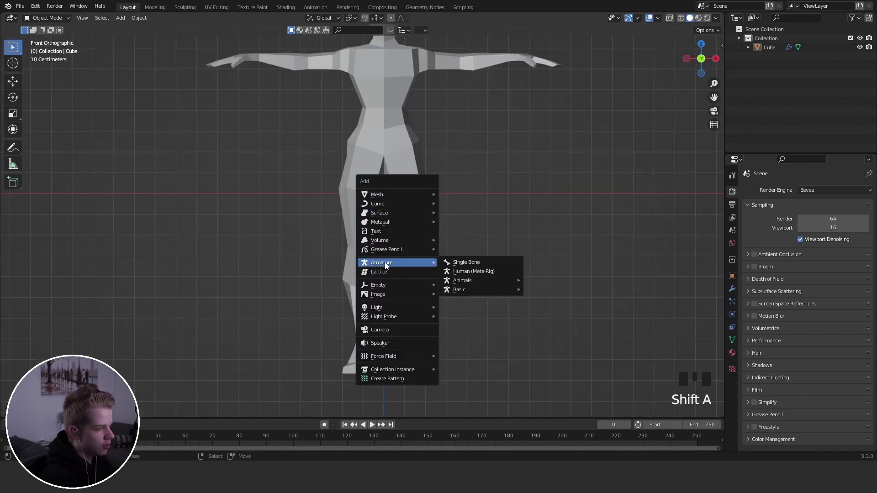
click(468, 260)
scroll(402, 229, down, 2)
shift+middle_drag(433, 180, 432, 214)
shift+scroll(431, 214, up, 1)
scroll(411, 215, up, 3)
key(shift+z)
scroll(331, 218, down, 3)
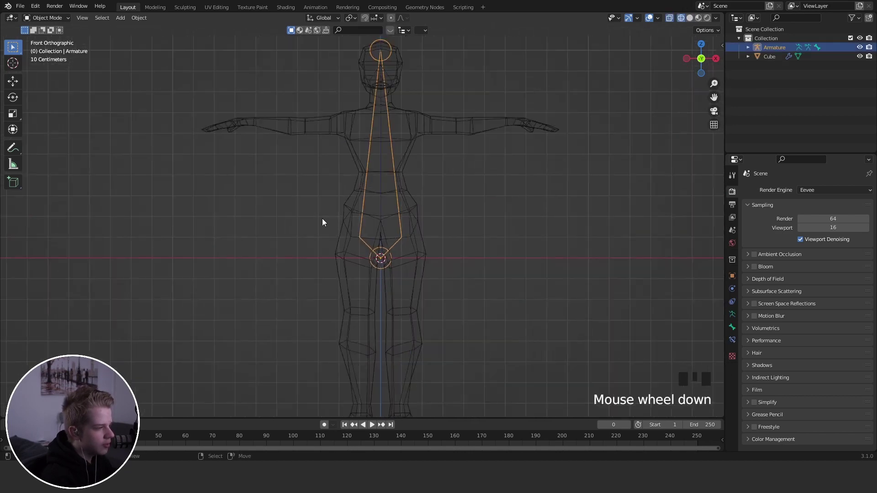
scroll(272, 144, up, 4)
scroll(406, 197, down, 4)
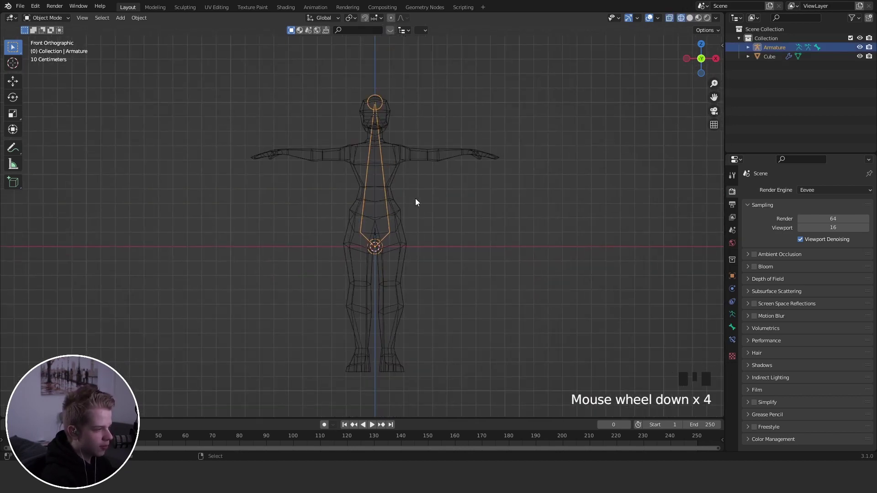
Enter Edit Mode on the armature and raise the bone's base joint into the pelvis, aligning it from the front and side.
scroll(414, 206, up, 6)
key(Tab)
scroll(334, 243, down, 3)
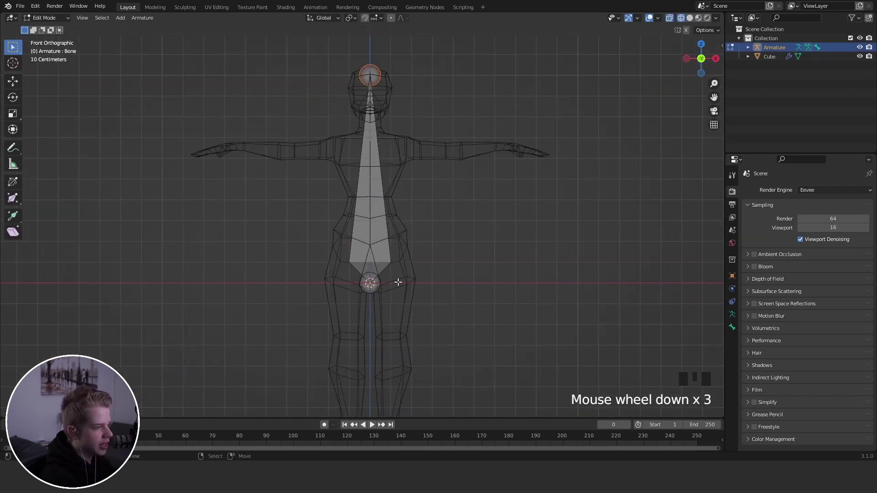
key(g)
key(z)
click(411, 258)
scroll(442, 242, down, 3)
scroll(466, 235, up, 2)
key(KP_3)
scroll(405, 269, up, 4)
key(g)
click(407, 272)
Lower the bone's tip from the head to the base of the neck in the side view.
scroll(384, 229, down, 4)
shift+middle_drag(361, 133, 357, 181)
key(g)
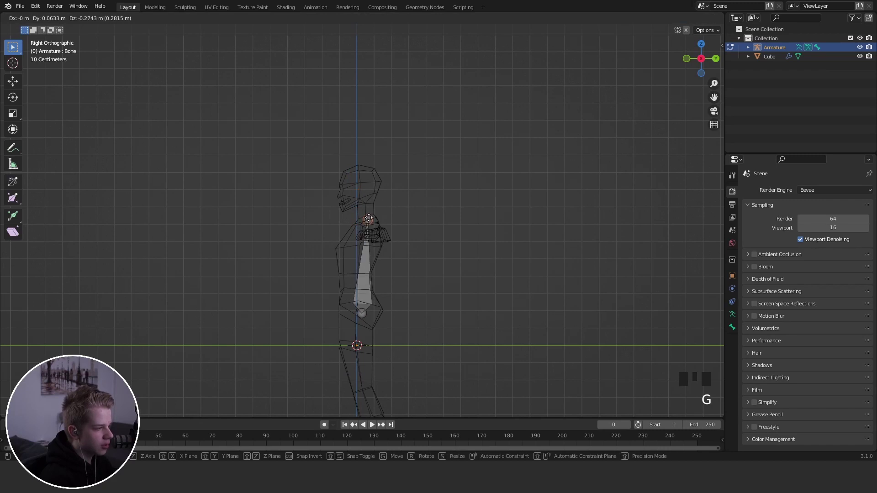
click(369, 217)
key(g)
click(369, 214)
Subdivide the torso bone into three spine bones.
shift+middle_drag(357, 276, 348, 229)
scroll(348, 229, up, 1)
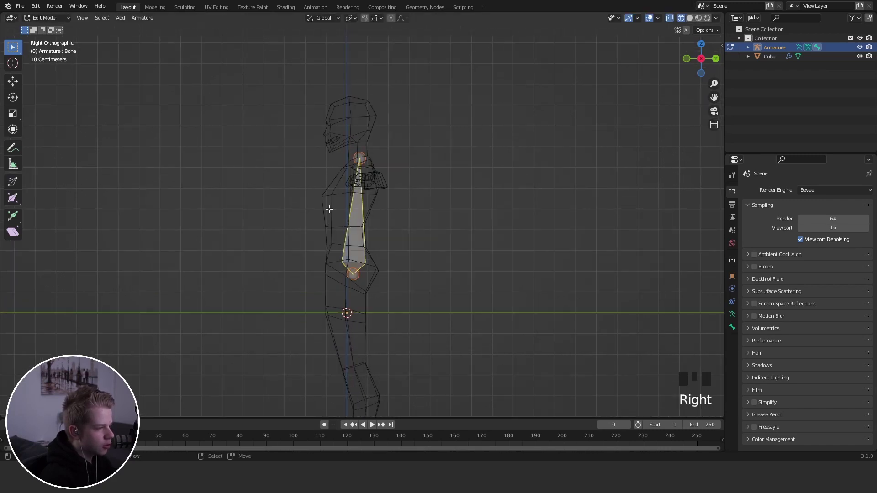
key(w)
key(w)
click(280, 207)
scroll(267, 278, up, 2)
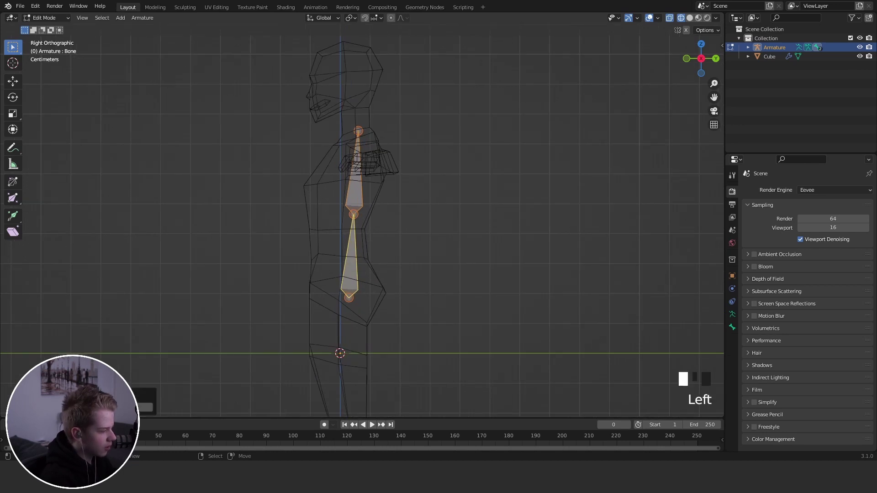
click(148, 410)
Move the two inner spine joints forward in the side view so the spine follows the torso's curve.
click(353, 248)
key(g)
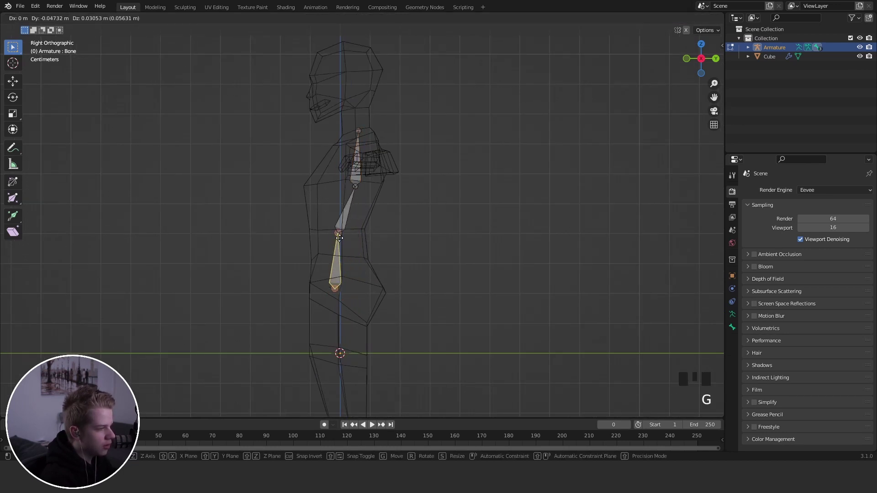
key(g)
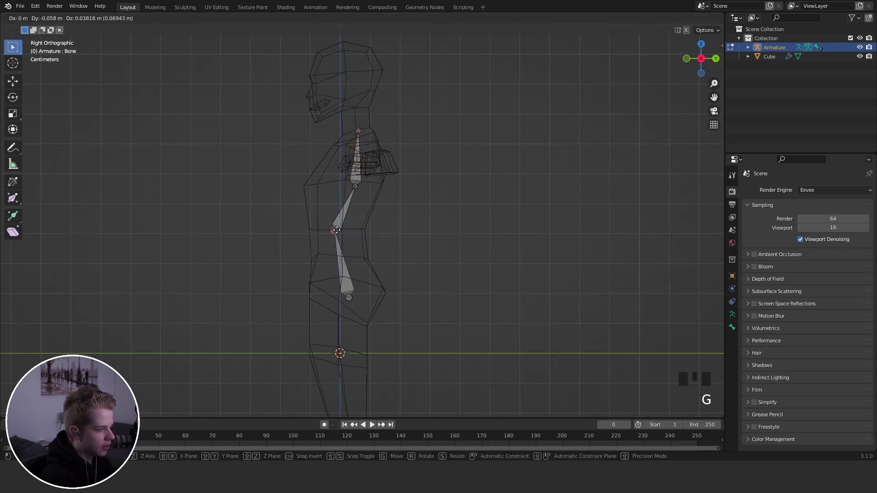
click(341, 228)
right_click(357, 189)
key(g)
click(347, 183)
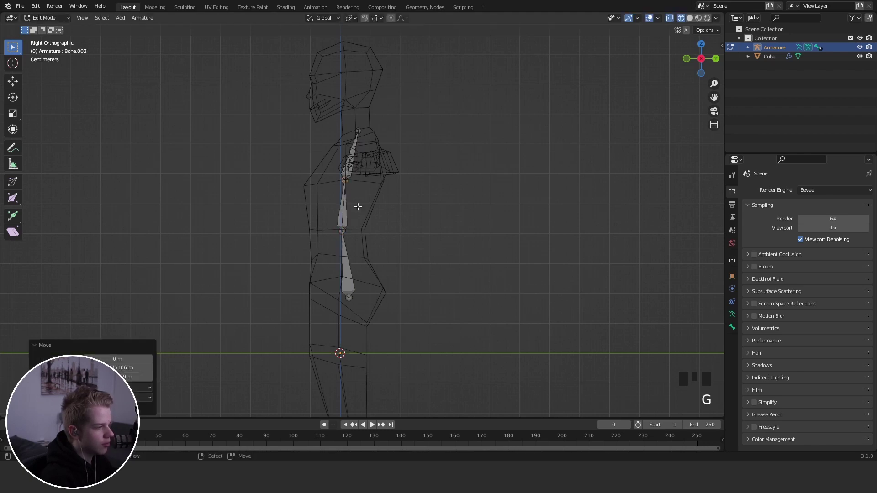
Lower the two inner spine joints, the lower one to the waist and the upper one to just above it.
shift+middle_drag(376, 191, 496, 196)
key(grave)
scroll(427, 232, up, 1)
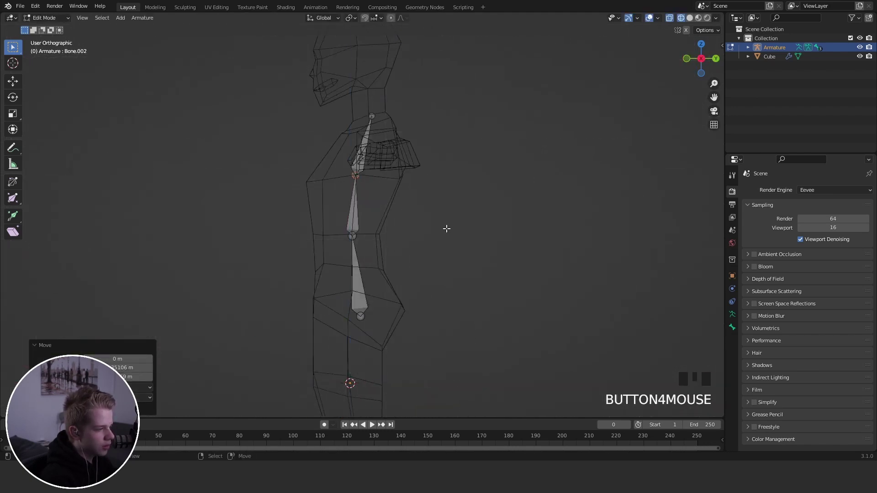
right_click(352, 236)
key(g)
click(352, 264)
right_click(360, 172)
key(g)
click(354, 219)
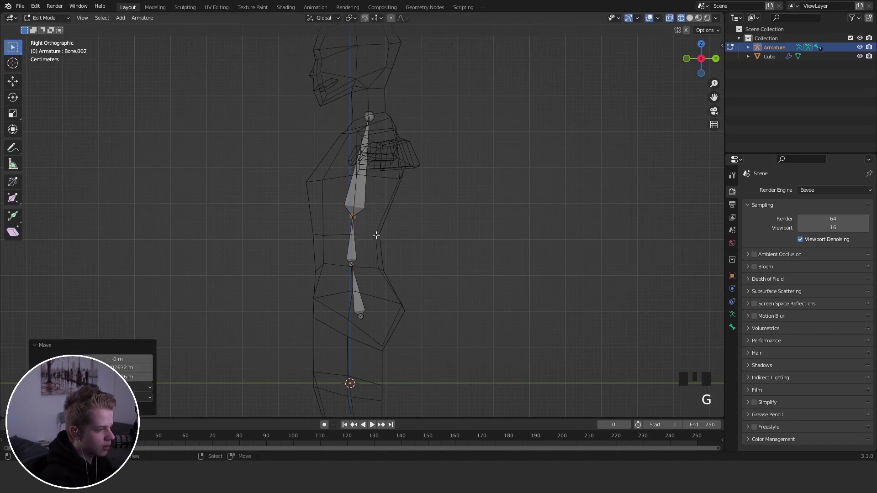
Examine how the spine bones sit inside the body from the front and side views.
key(Tab)
right_click(377, 234)
key(Tab)
key(Tab)
key(z)
middle_drag(462, 208, 504, 241)
key(alt+a)
key(KP_1)
key(z)
right_click(394, 206)
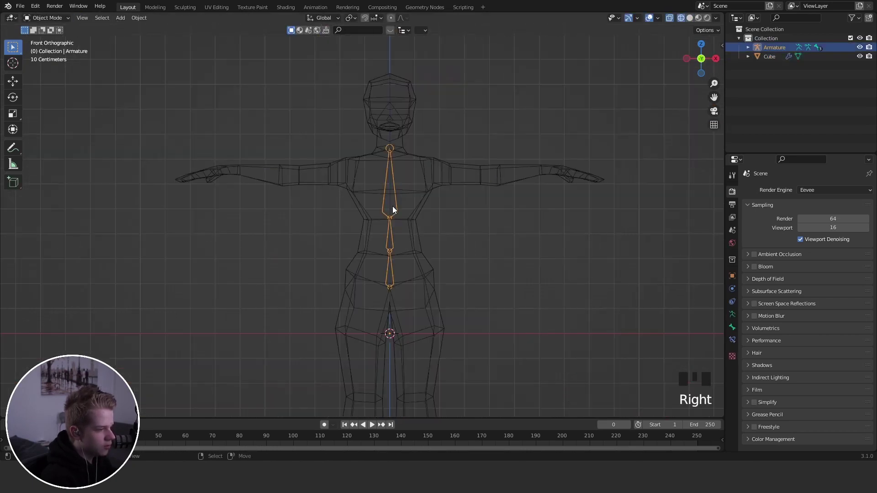
right_click(403, 206)
key(Tab)
key(Tab)
key(Tab)
right_click(406, 206)
key(KP_3)
key(alt+a)
scroll(363, 235, up, 2)
key(KP_1)
scroll(370, 234, up, 2)
Extrude a neck bone from the top spine joint, and a head bone from it up to the crown.
right_click(362, 218)
key(KP_3)
shift+middle_drag(378, 174, 363, 262)
scroll(364, 262, up, 3)
key(e)
click(369, 208)
key(e)
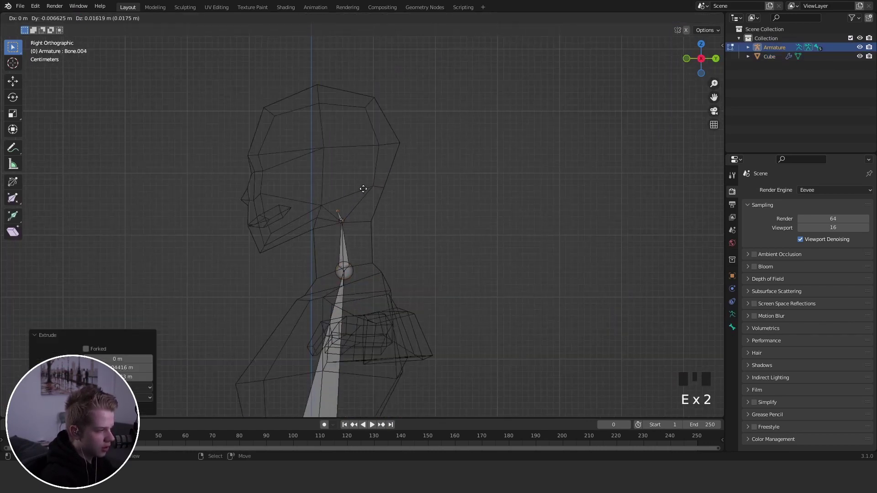
click(349, 86)
Duplicate the head bone and place the copy in front of it in the side view.
key(z)
scroll(407, 168, down, 3)
key(z)
key(KP_1)
scroll(450, 249, up, 4)
shift+middle_drag(436, 269, 427, 233)
key(KP_3)
shift+middle_drag(340, 163, 380, 208)
right_click(374, 208)
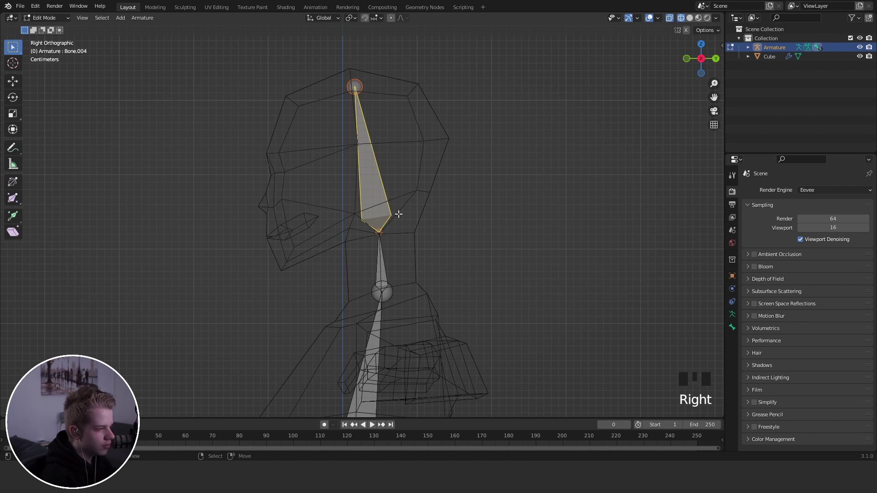
key(shift+d)
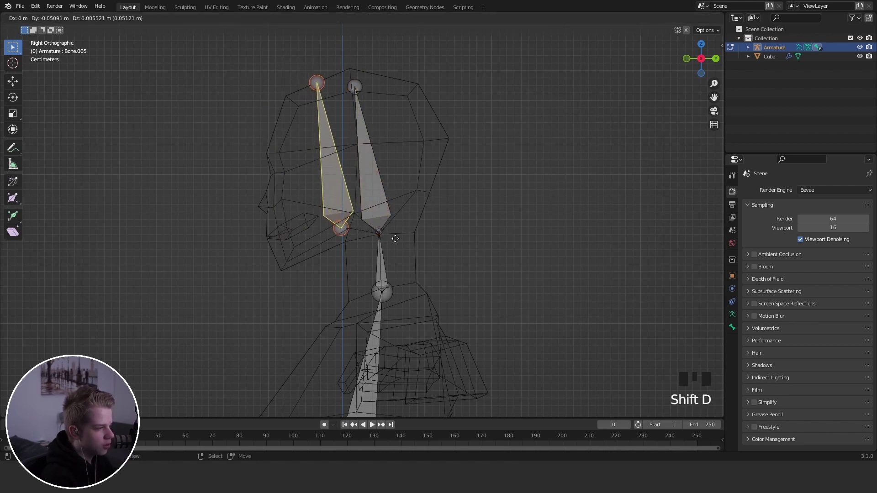
click(396, 238)
Form a jaw bone from the copy by moving its tip to the chin and its base to the jaw hinge.
right_click(313, 84)
key(g)
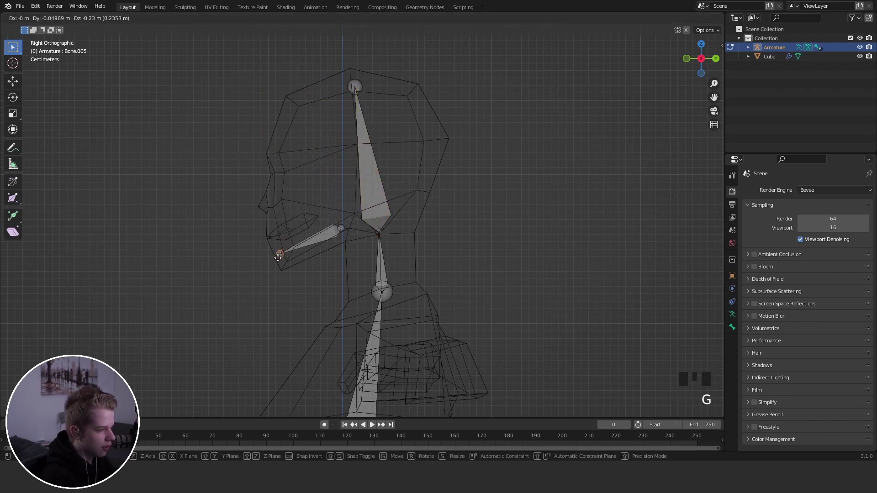
click(279, 258)
right_click(343, 228)
key(g)
click(330, 230)
Move the base joint of the lowest spine bone slightly down and forward inside the pelvis.
scroll(343, 235, down, 4)
middle_drag(367, 243, 389, 245)
key(KP_1)
scroll(386, 245, down, 1)
shift+middle_drag(437, 353, 457, 240)
shift+middle_drag(358, 283, 393, 266)
key(KP_3)
right_click(362, 170)
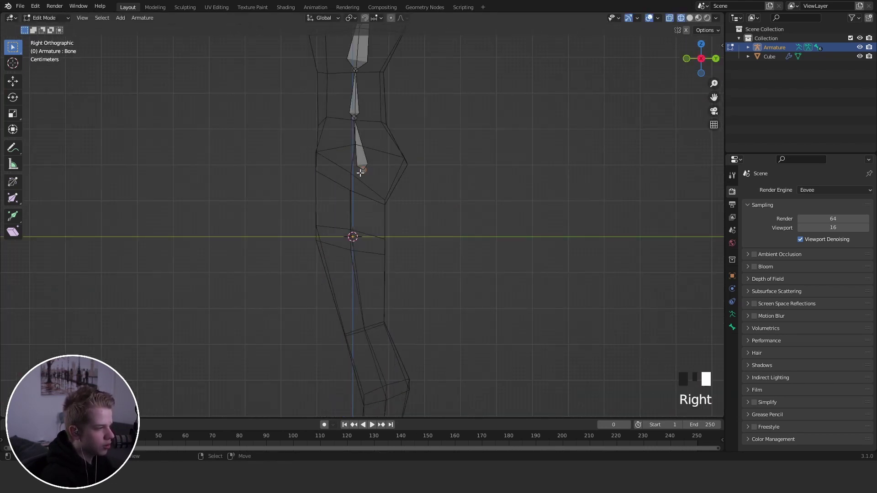
key(g)
click(354, 188)
key(g)
click(359, 176)
Duplicate the lowest spine bone and place the copy at the character's left hip in the front view.
right_click(358, 169)
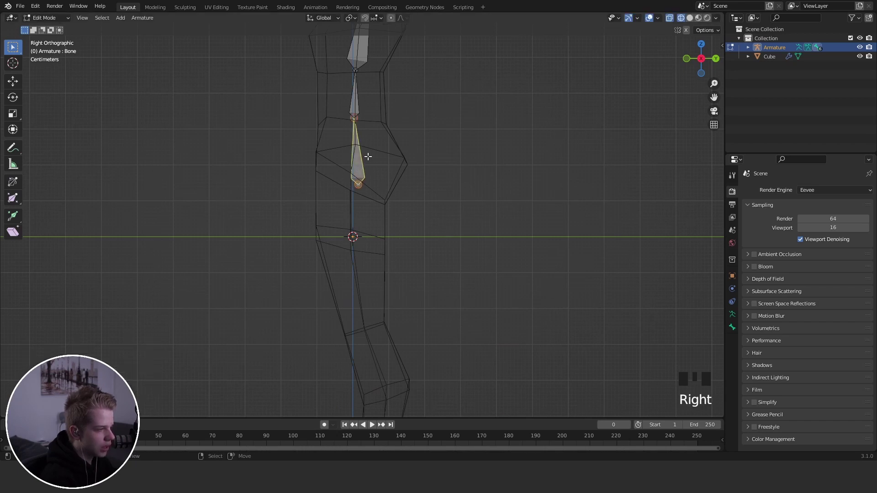
key(KP_1)
scroll(361, 163, down, 3)
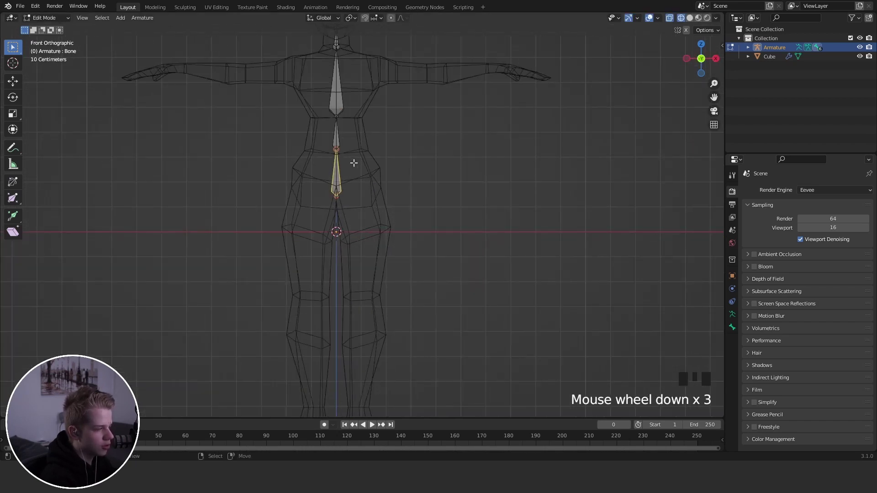
key(shift+d)
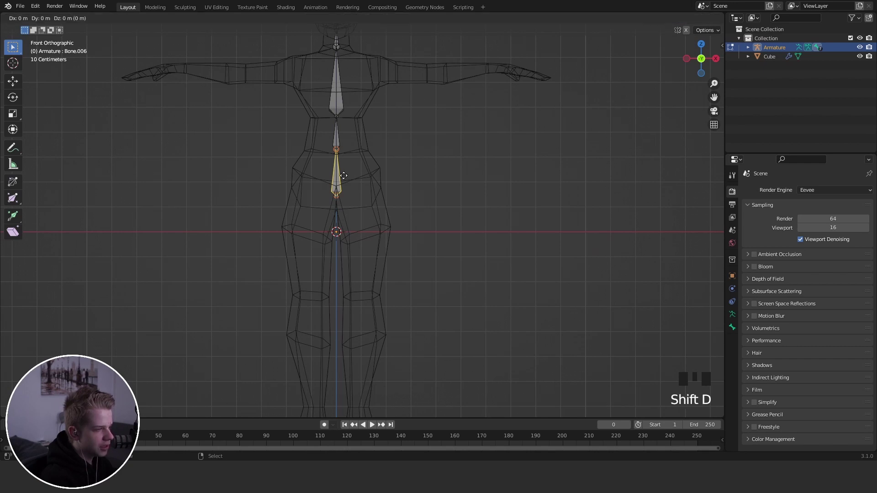
click(367, 172)
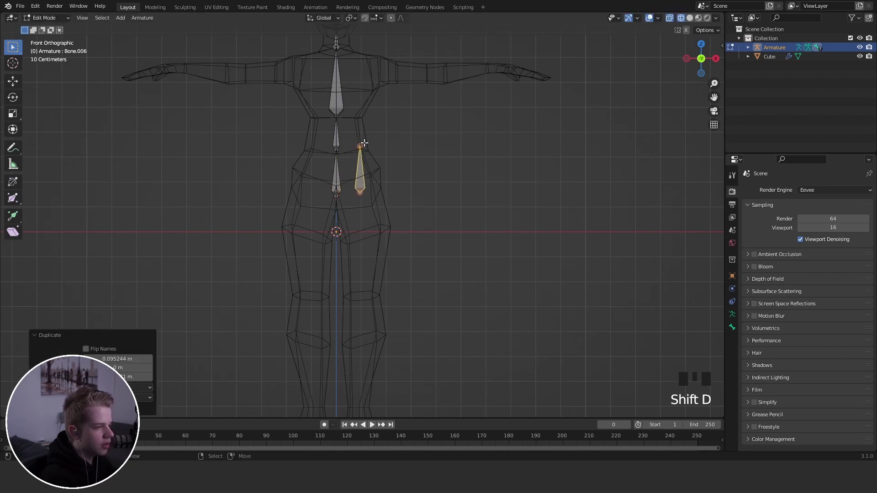
Form the thigh bone by moving the hip copy's tip down to the knee, adjusting it from the front and side.
right_click(360, 147)
shift+middle_drag(361, 146, 364, 115)
key(g)
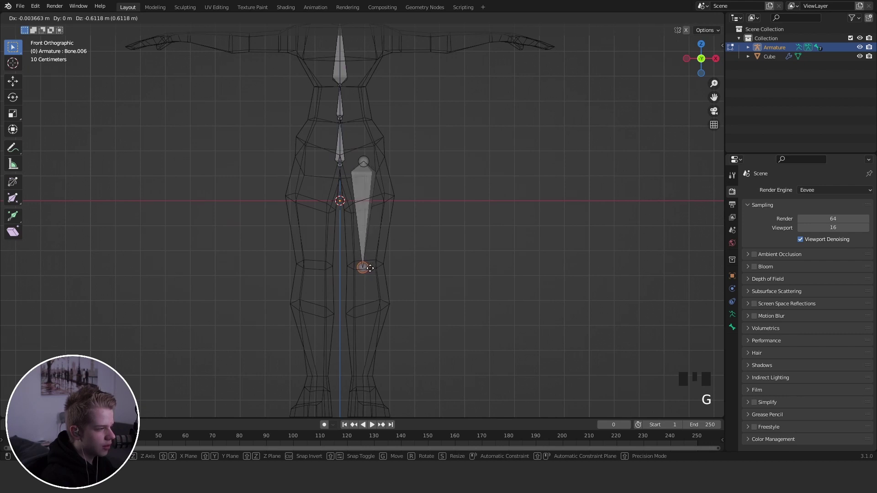
click(370, 269)
key(g)
click(390, 276)
middle_drag(390, 276, 431, 251)
key(g)
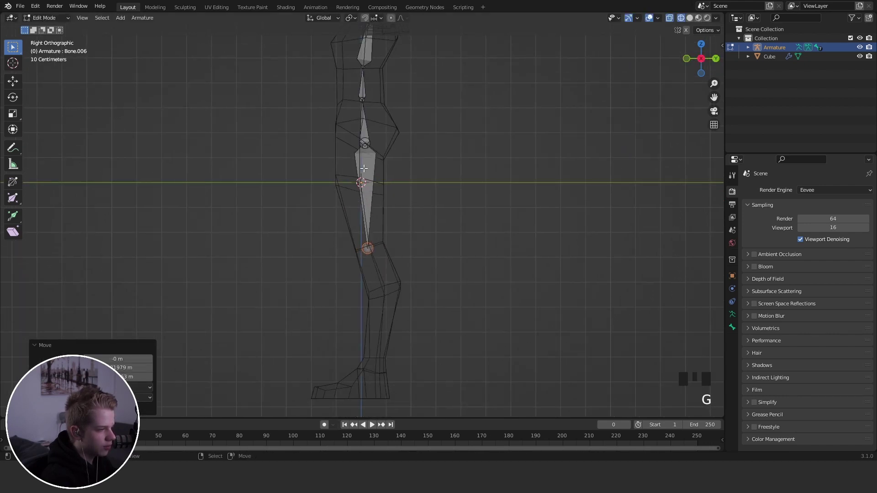
key(g)
click(376, 194)
shift+middle_drag(363, 127, 355, 89)
click(360, 99)
key(ctrl+z)
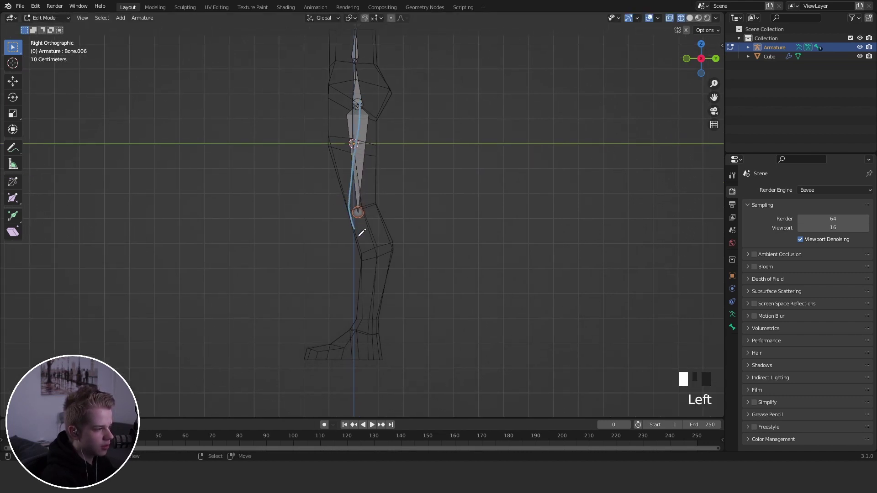
Extrude a shin bone from the knee joint down to the ankle in the side view.
shift+middle_drag(372, 234, 374, 166)
key(e)
click(409, 298)
Align the ankle and knee joints with the centre of the left leg in the front view.
scroll(379, 205, down, 3)
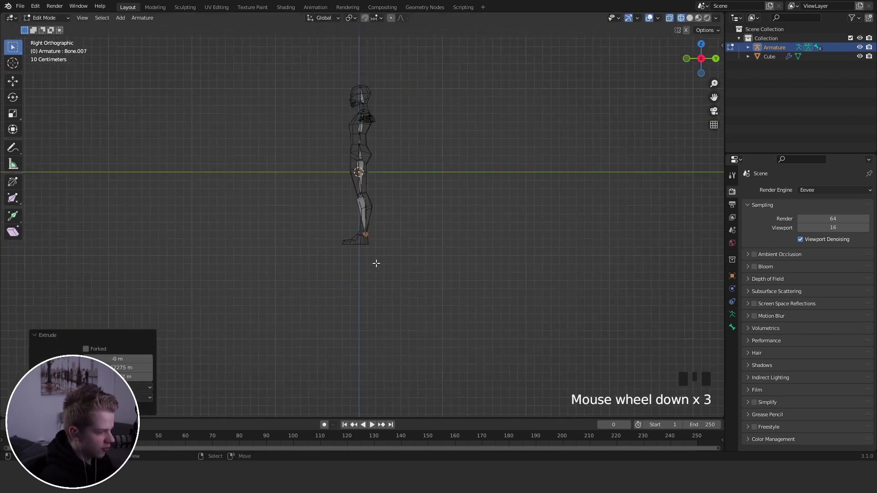
scroll(389, 208, up, 5)
shift+middle_drag(360, 216, 411, 255)
key(KP_1)
scroll(406, 258, up, 1)
shift+middle_drag(434, 333, 435, 281)
scroll(436, 280, up, 1)
key(g)
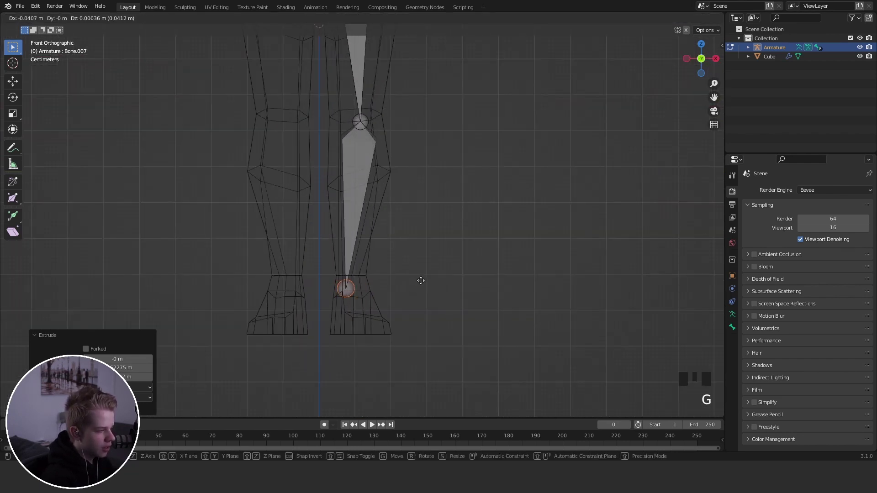
click(426, 277)
right_click(360, 117)
key(g)
click(357, 115)
Shift the ankle joint slightly forward and up in the side view.
scroll(372, 197, down, 5)
key(KP_3)
scroll(317, 197, up, 2)
shift+middle_drag(317, 198, 402, 198)
scroll(341, 218, up, 4)
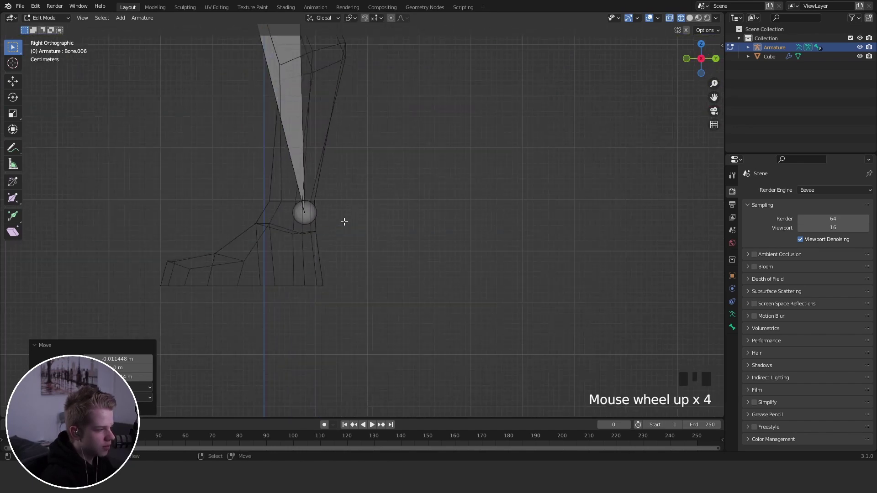
click(303, 211)
key(g)
click(245, 196)
Extrude a foot bone from the ankle to the ball of the foot, followed by a toe bone, in the side view.
shift+middle_drag(306, 237, 454, 196)
key(e)
click(379, 258)
key(e)
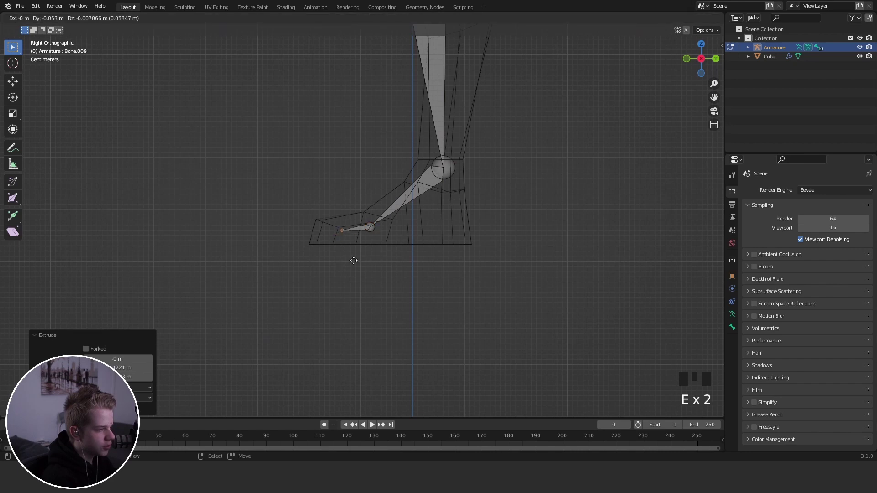
click(328, 260)
Move the toe tip and the ball joint along X to the centre of the foot, shifting the ball joint about 0.03 m.
middle_drag(366, 260, 441, 292)
middle_drag(388, 258, 399, 289)
key(g)
key(x)
click(428, 288)
right_click(350, 202)
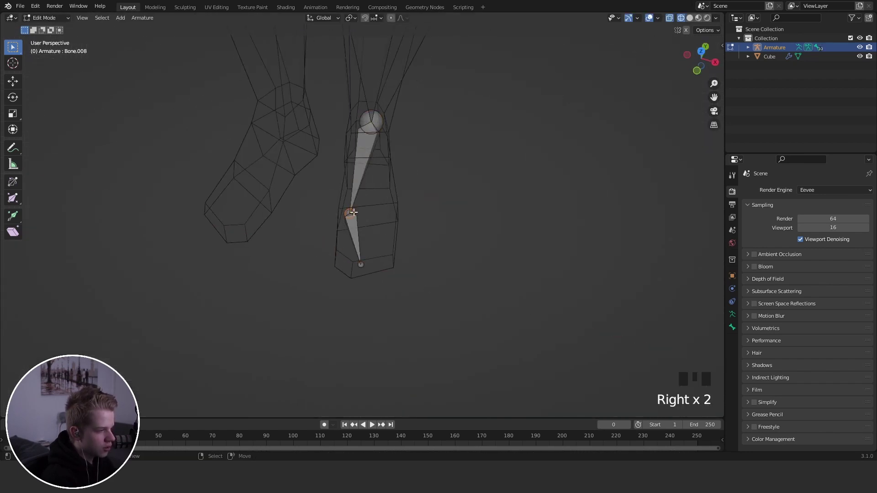
key(g)
key(x)
click(365, 212)
Duplicate the chest bone in the front view and place the copy's base at the left shoulder.
middle_drag(366, 211, 402, 204)
middle_drag(402, 204, 406, 96)
key(z)
middle_drag(499, 149, 455, 220)
key(grave)
key(z)
scroll(390, 138, down, 6)
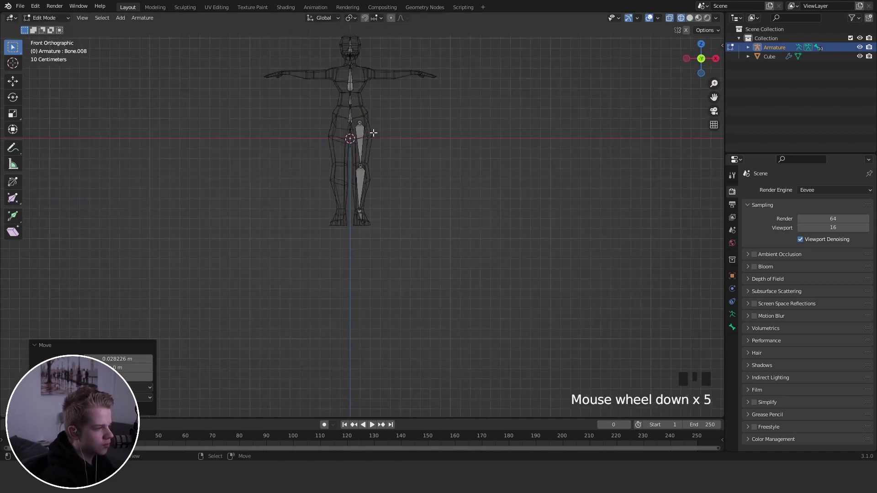
scroll(398, 231, up, 7)
key(z)
key(z)
key(z)
shift+middle_drag(352, 185, 335, 228)
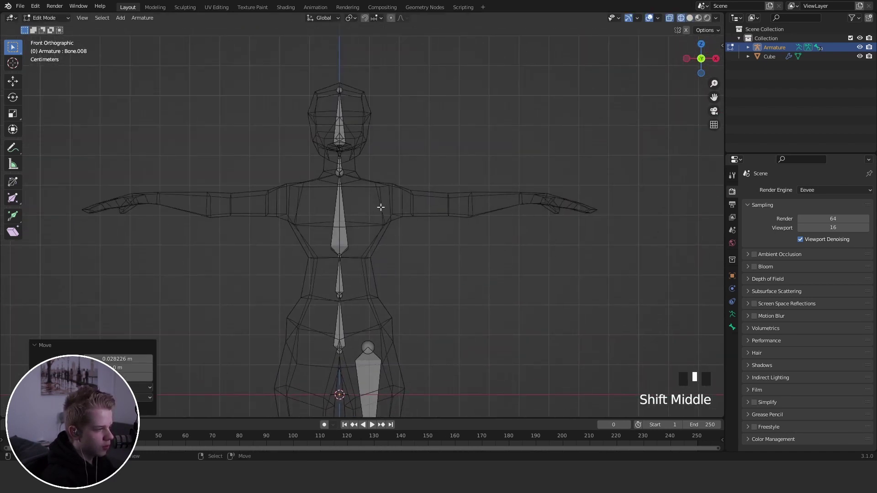
scroll(387, 203, up, 3)
key(shift+d)
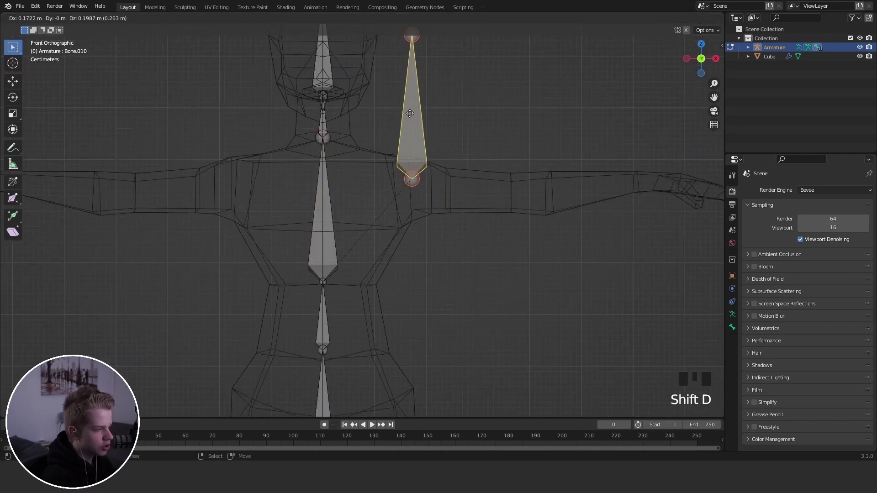
click(407, 67)
shift+middle_drag(415, 42, 329, 138)
Move the copied bone's tip to the left elbow and extrude a forearm bone about 0.24 m to the wrist.
right_click(324, 132)
key(g)
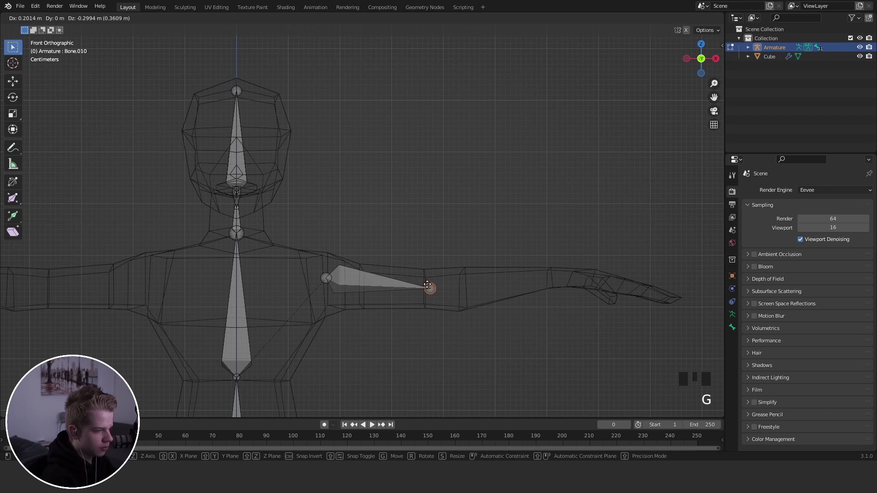
click(428, 285)
shift+middle_drag(427, 284, 354, 256)
key(e)
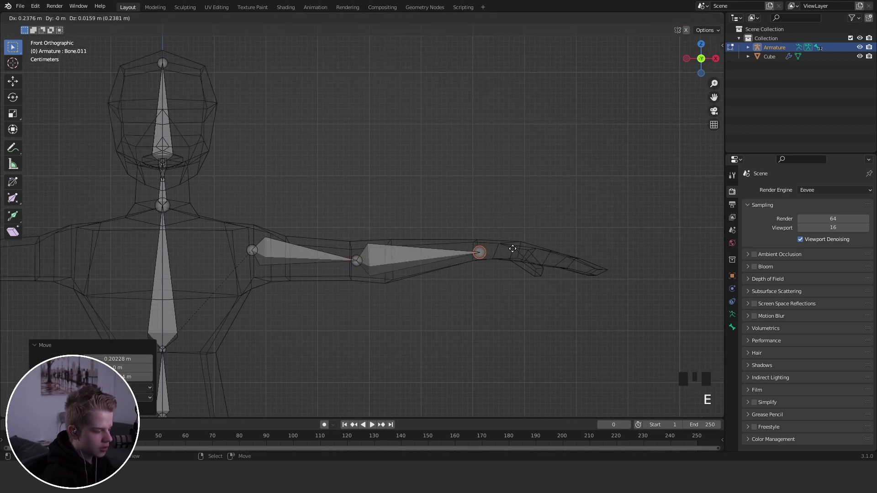
click(512, 249)
Extrude a hand bone about 0.13 m from the wrist, followed by two finger bones reaching the fingertips.
shift+middle_drag(513, 248, 446, 220)
key(e)
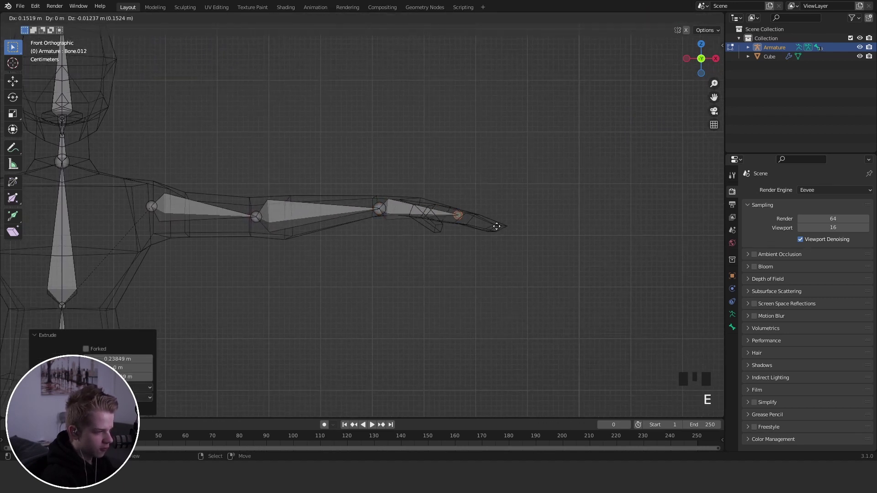
click(485, 224)
key(e)
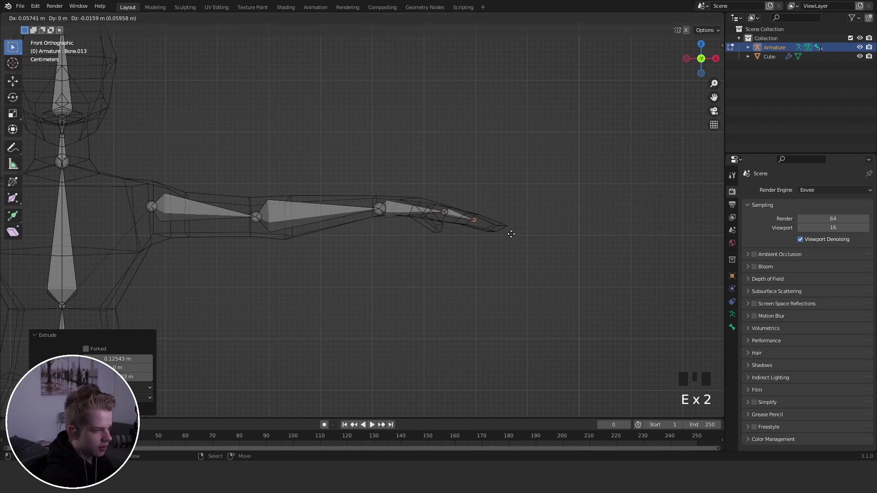
click(510, 234)
key(e)
click(538, 243)
Try to snap the 3D cursor to the centre of the knuckle loop on the left hand mesh.
middle_drag(538, 243, 477, 279)
key(z)
click(547, 271)
key(z)
mouse_move(547, 270)
middle_down()
mouse_move(475, 283)
mouse_move(388, 246)
middle_up()
key(Tab)
click(504, 293)
key(Tab)
mouse_move(388, 247)
shift+middle_down()
mouse_move(460, 266)
mouse_move(454, 257)
shift+middle_up()
key(z)
key(z)
key(z)
key(shift+s)
click(412, 317)
key(Tab)
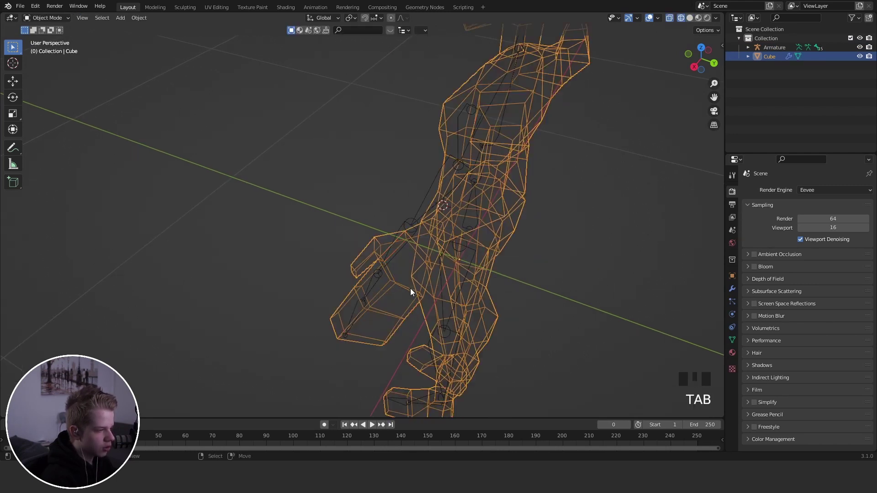
Limit the mesh selection to the left hand's knuckle loop and snap the 3D cursor to its centre.
key(Tab)
middle_drag(434, 270, 514, 233)
key(c)
scroll(526, 207, down, 14)
middle_click(554, 207)
right_click(545, 216)
key(shift+s)
click(423, 256)
Snap the hand bone's tip joint to the 3D cursor at the knuckles.
middle_drag(327, 259, 334, 265)
key(Tab)
right_click(385, 227)
key(Tab)
right_click(335, 247)
key(shift+s)
click(366, 184)
Snap the remaining finger joint and the fingertip to the centres of their mesh loops using the 3D cursor.
middle_drag(369, 264, 370, 273)
key(Tab)
right_click(369, 273)
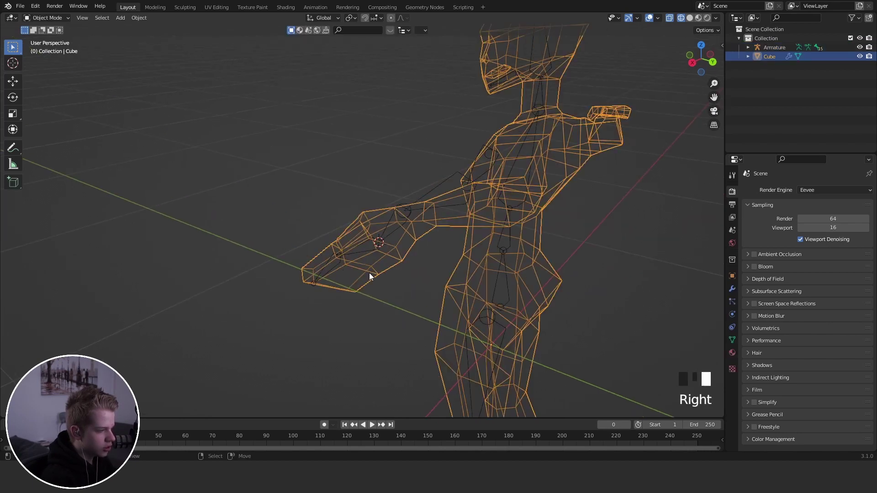
key(Tab)
key(alt+a)
alt+shift+right_click(353, 273)
key(shift+s)
key(Tab)
right_click(354, 270)
key(Tab)
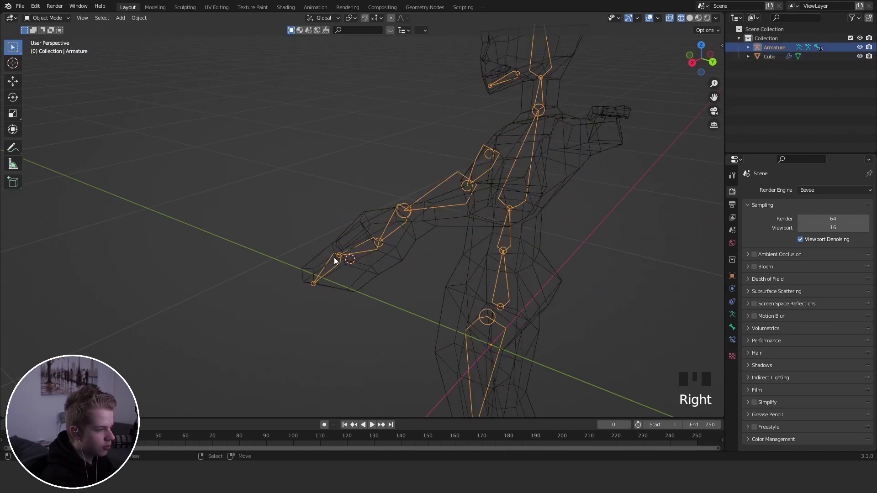
Move the wrist joint to the centre of the mesh's wrist in the top view.
middle_drag(485, 256, 560, 76)
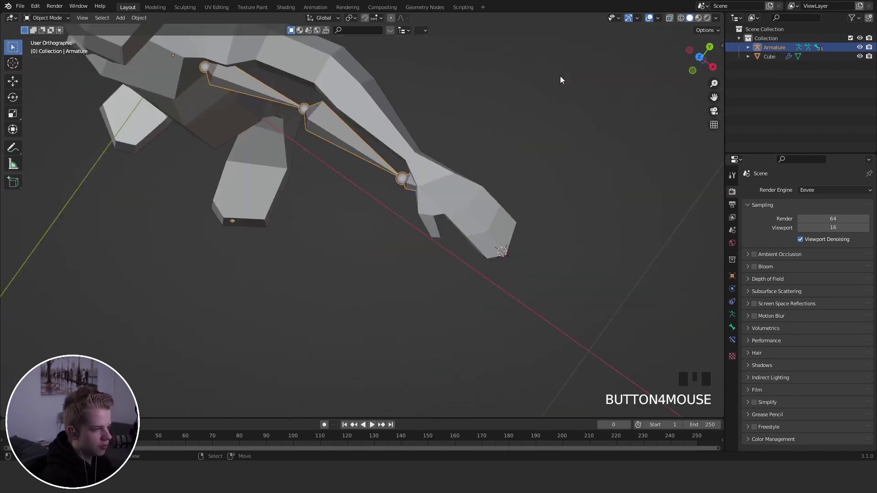
key(KP_7)
key(Tab)
key(z)
shift+middle_drag(357, 180, 382, 259)
key(Tab)
key(Tab)
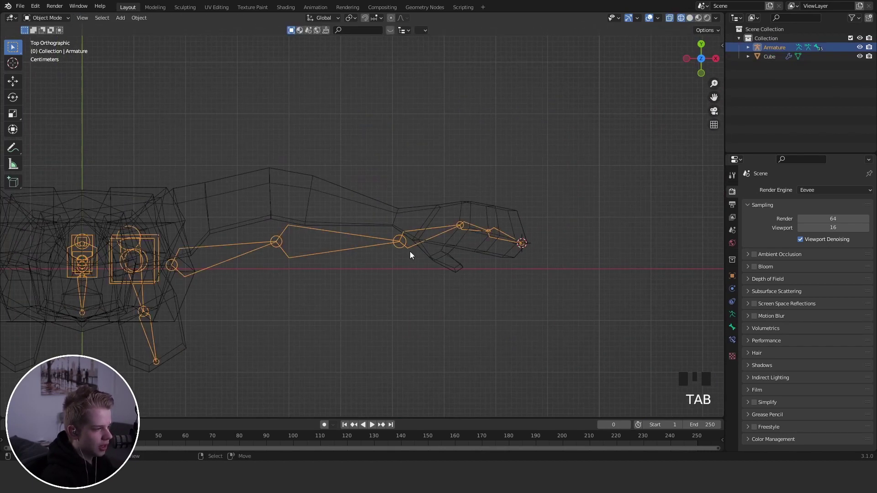
right_click(400, 243)
key(g)
click(395, 220)
Move the elbow and shoulder joints back into the centre of the left arm mesh in the top view.
right_click(276, 237)
key(g)
click(270, 190)
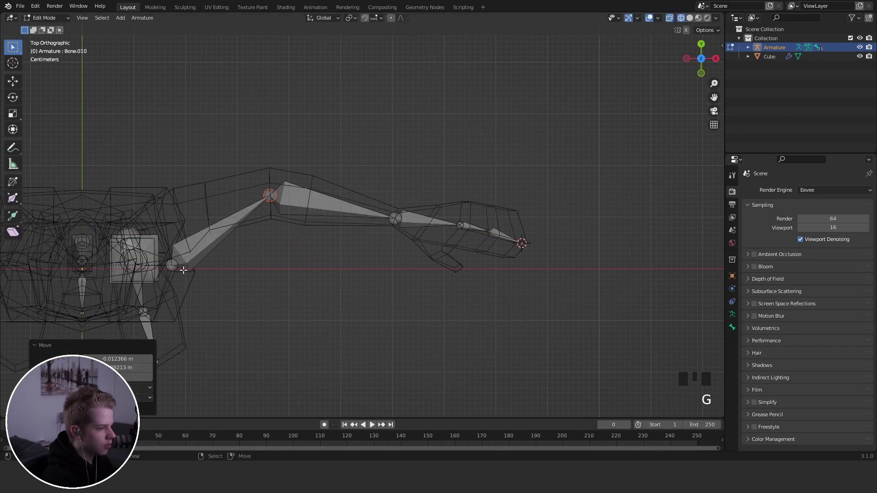
right_click(174, 266)
key(g)
click(167, 224)
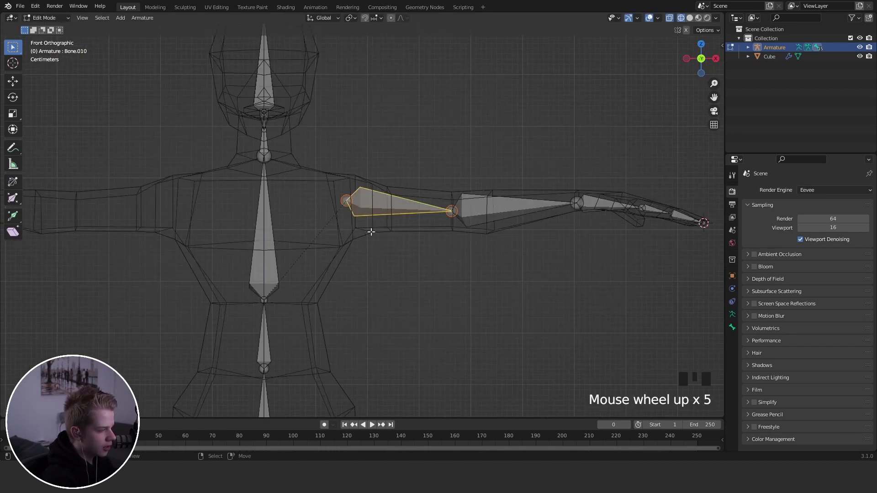
Test rotating the left upper-arm bone and the chest bone in Pose Mode, cancelling both rotations.
scroll(371, 232, down, 2)
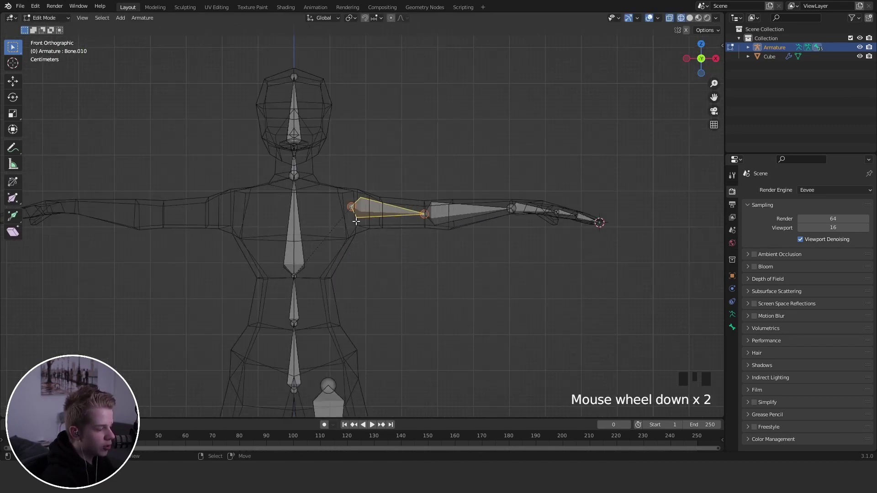
key(ctrl+Tab)
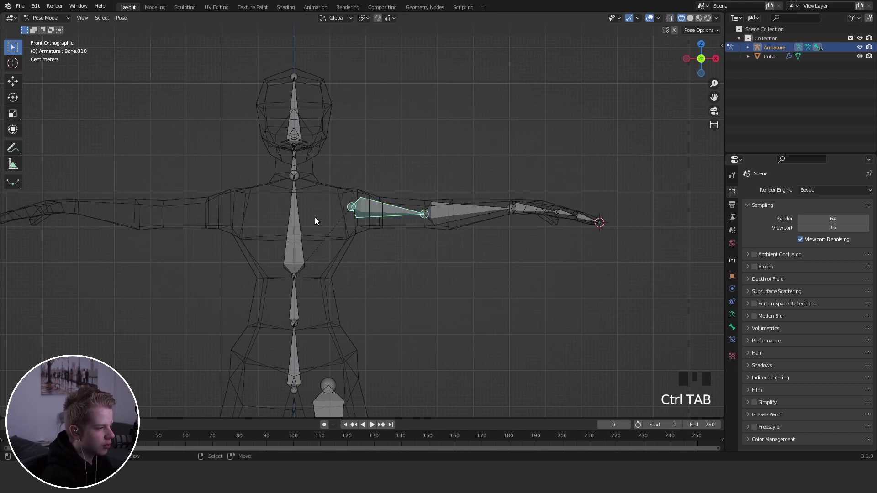
key(r)
right_click(366, 231)
right_click(297, 296)
key(r)
right_click(355, 214)
Parent the left upper-arm bone to the chest bone with Keep Offset.
key(Tab)
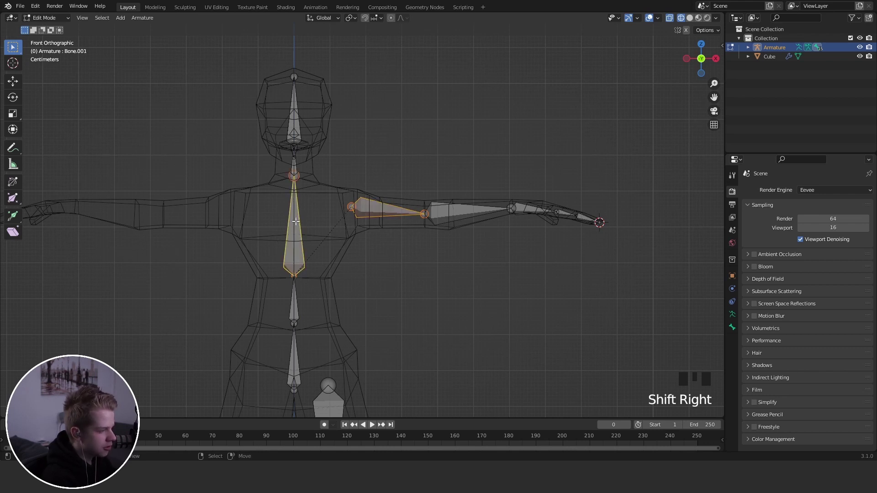
key(ctrl+p)
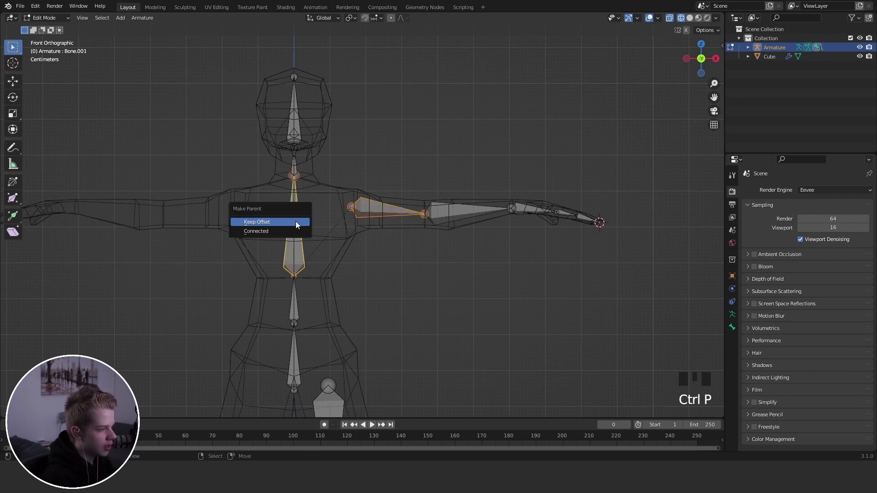
click(296, 222)
key(Tab)
scroll(388, 265, up, 3)
shift+middle_drag(388, 265, 439, 163)
scroll(447, 229, down, 3)
shift+middle_drag(452, 250, 447, 197)
scroll(462, 247, down, 1)
shift+middle_drag(464, 260, 378, 246)
scroll(384, 246, up, 3)
key(Tab)
key(Tab)
key(Tab)
key(Tab)
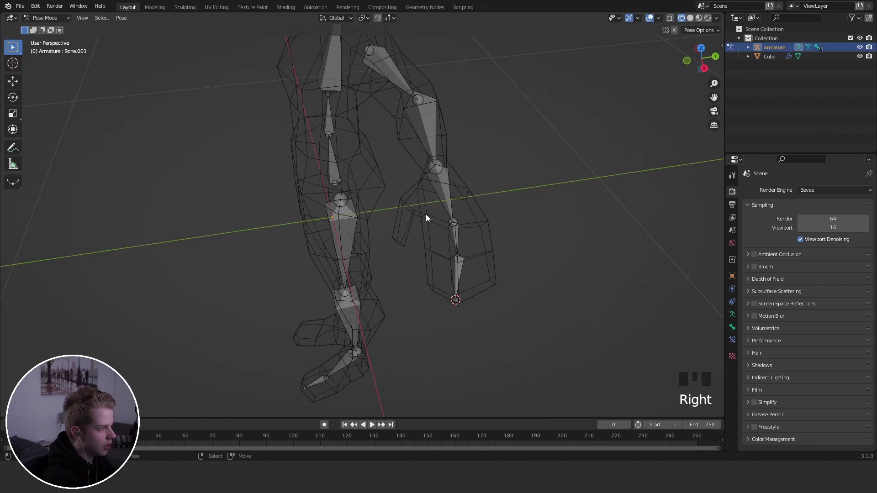
Select the loop at the left thumb's base on the character mesh and snap the 3D cursor to its centre.
key(ctrl+Tab)
click(403, 217)
key(Tab)
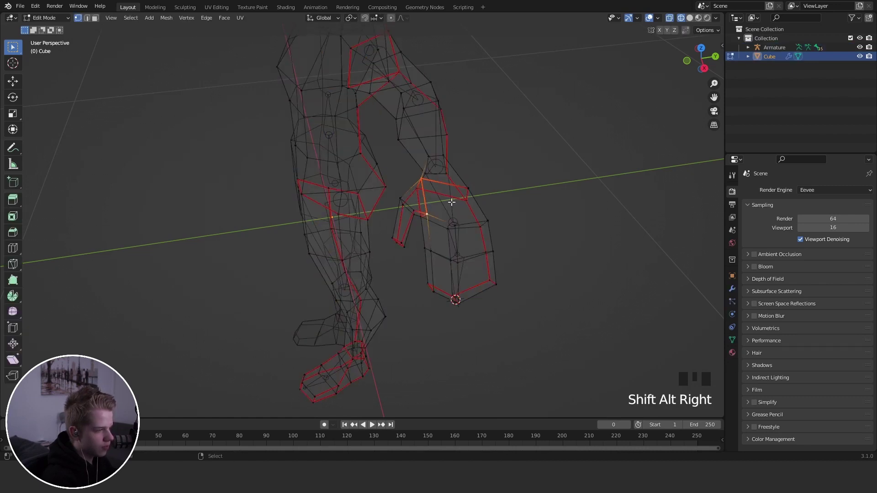
shift+middle_drag(448, 202, 388, 207)
key(shift+s)
click(418, 282)
Duplicate the left hand bone and snap the copy's base to the 3D cursor at the thumb's base.
key(Tab)
right_click(416, 215)
key(Tab)
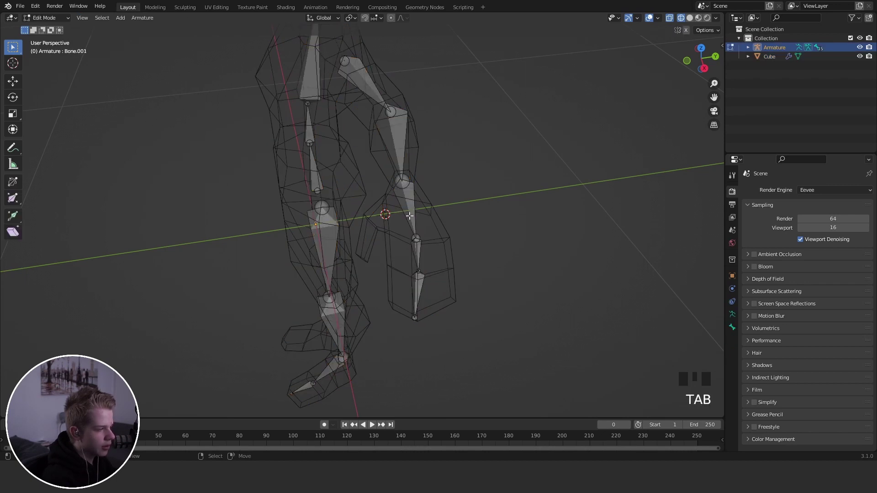
key(shift+d)
click(384, 212)
key(shift+s)
click(367, 153)
Snap the 3D cursor to the thumb's next mesh loop and snap the copied bone's tip to it.
key(Tab)
right_click(371, 223)
key(Tab)
key(alt+a)
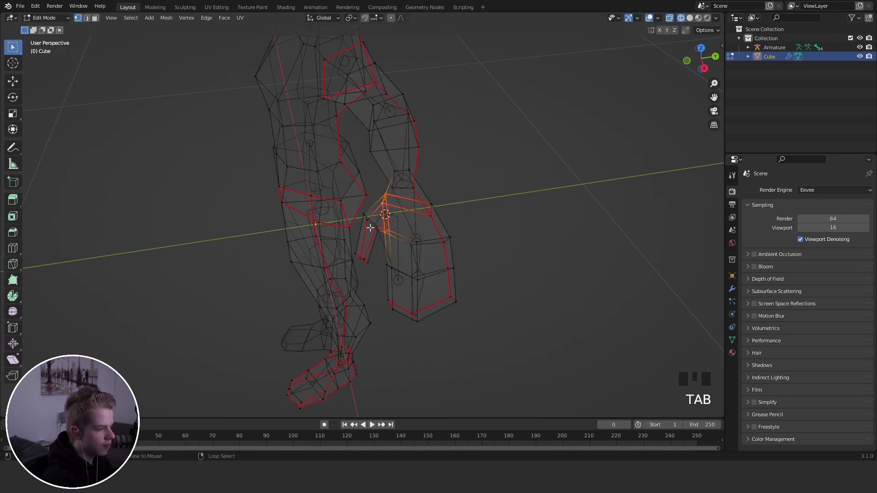
alt+shift+right_click(393, 201)
key(Tab)
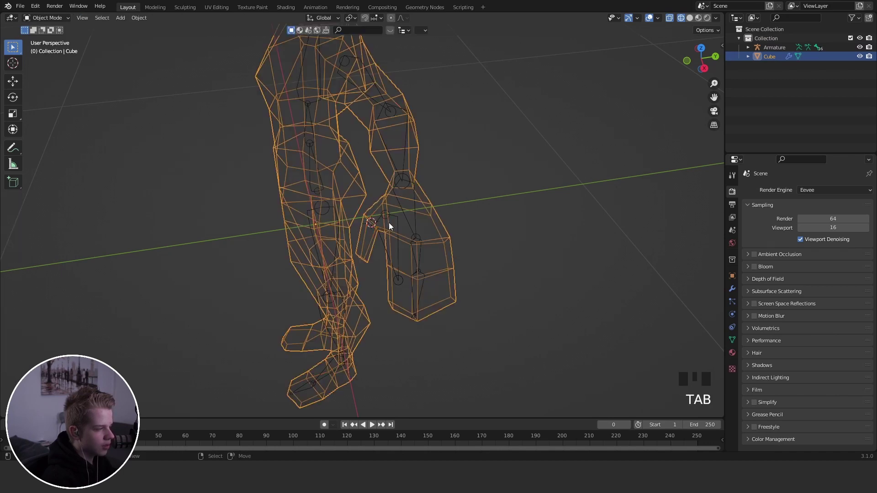
right_click(402, 281)
key(Tab)
right_click(400, 281)
key(shift+s)
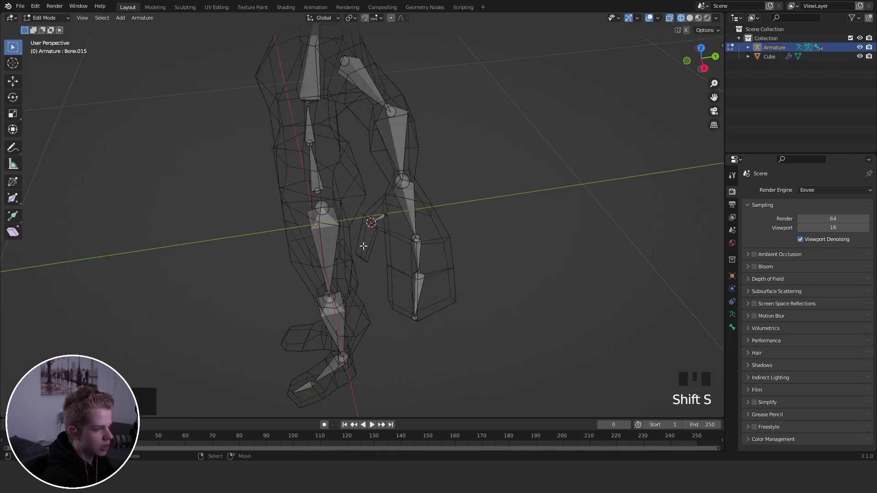
Snap the 3D cursor to the centre of the thumb tip's vertices and reselect the armature.
key(Tab)
right_click(359, 255)
key(Tab)
drag(349, 280, 376, 244)
middle_drag(364, 262, 384, 259)
drag(374, 259, 425, 215)
key(shift+s)
key(Tab)
right_click(431, 181)
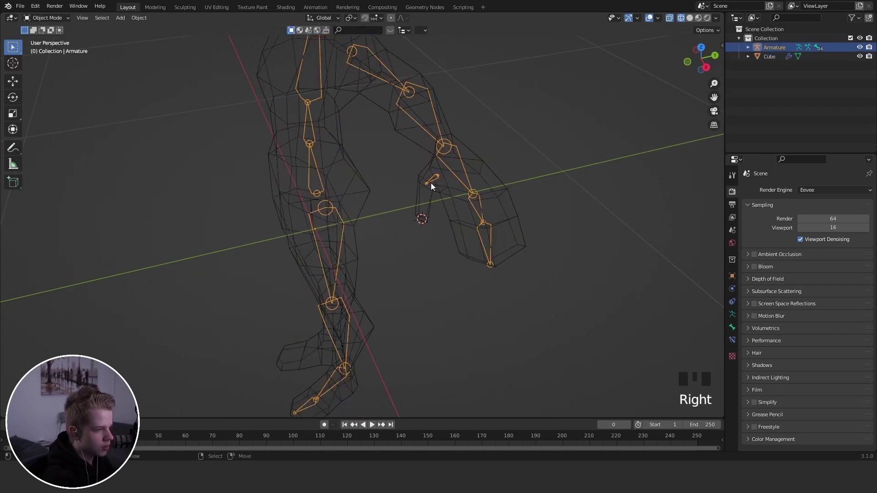
Extrude a second bone from the left thumb bone and snap its tip to the 3D cursor at the thumb tip.
key(Tab)
key(e)
click(441, 222)
key(shift+s)
click(441, 172)
key(Tab)
right_click(432, 207)
middle_drag(432, 207, 446, 207)
scroll(418, 236, up, 2)
right_click(451, 177)
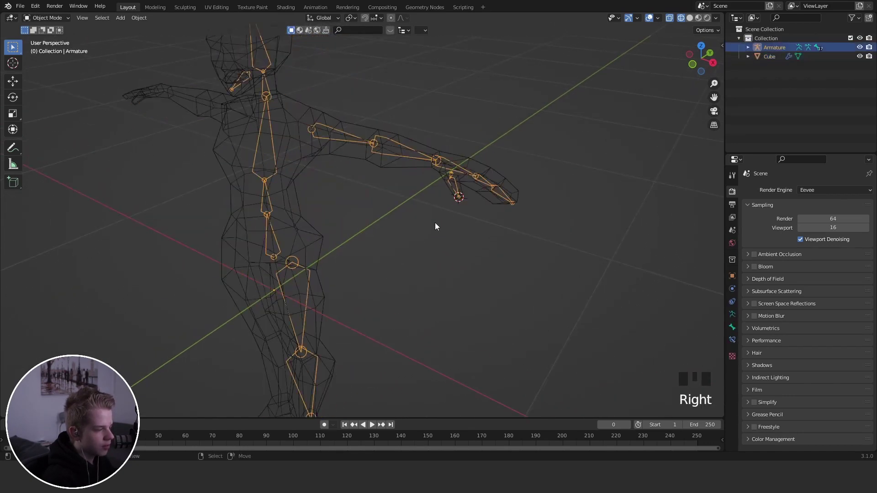
In the armature's Edit Mode, clear the bone selection and rename the left upper leg bone Thigh.L.
key(Tab)
key(KP_1)
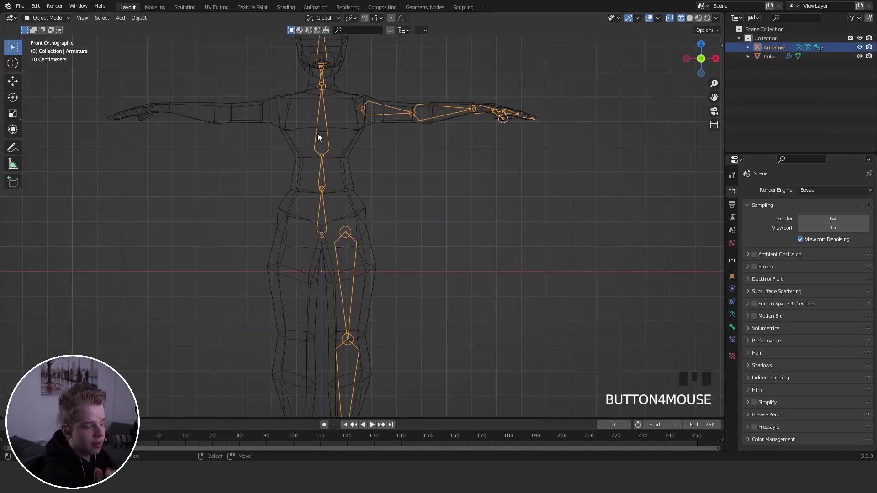
scroll(320, 280, down, 2)
scroll(382, 276, up, 2)
shift+middle_drag(382, 277, 378, 221)
key(Tab)
scroll(509, 303, down, 2)
key(alt+a)
scroll(352, 219, up, 2)
middle_drag(472, 290, 365, 210)
scroll(351, 197, down, 1)
scroll(351, 198, down, 2)
click(733, 328)
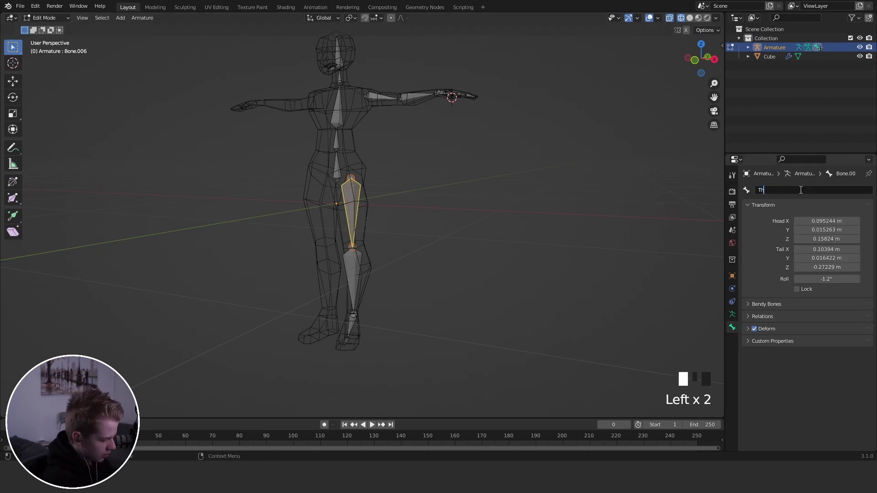
key(Return)
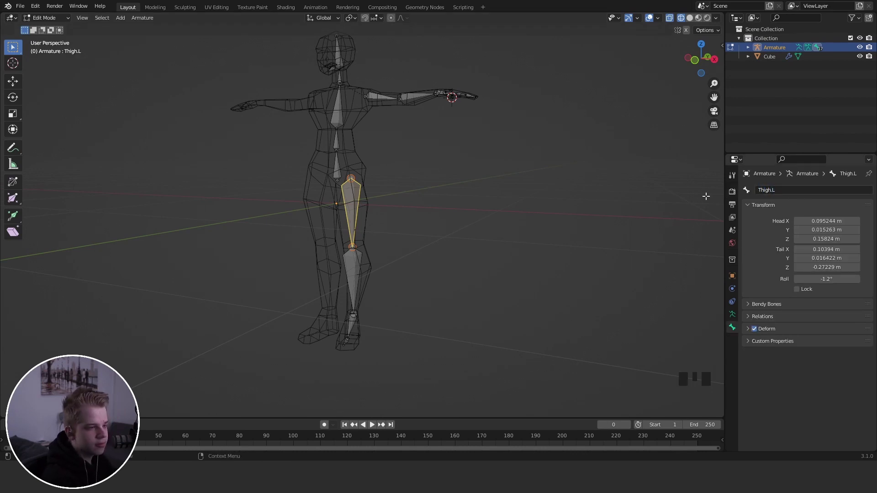
Rename the left lower leg, foot and toe bones Calf.L, Foot.L and Toe.L.
right_click(335, 303)
click(797, 192)
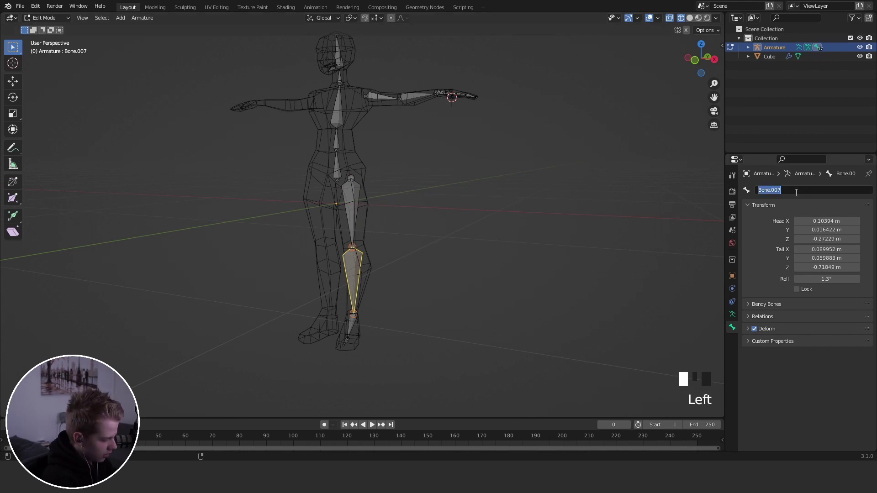
text(Calf)
key(Return)
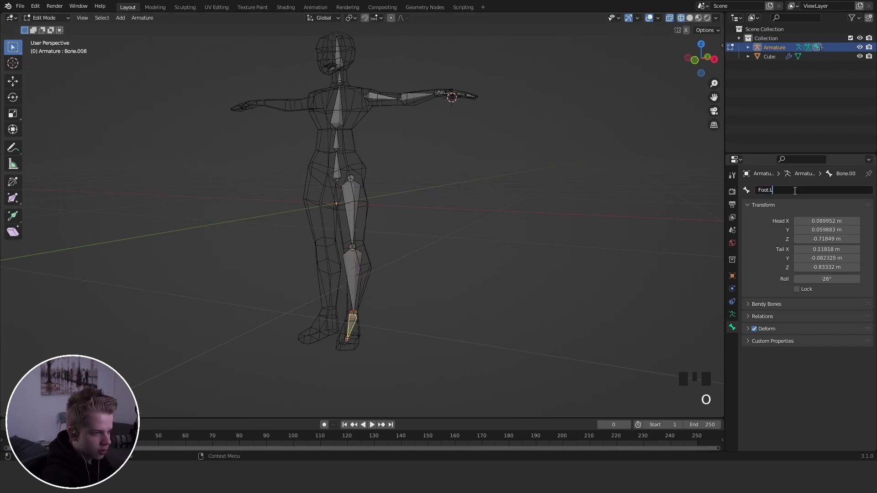
key(Return)
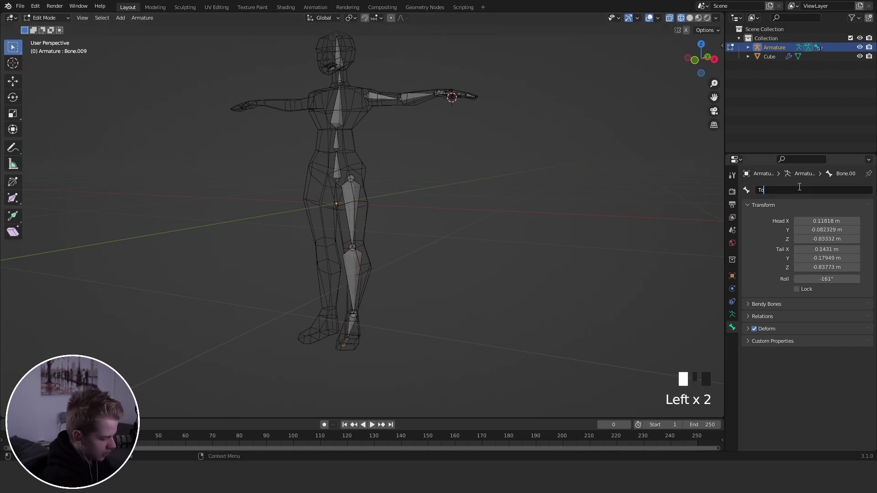
text(e.L)
key(Return)
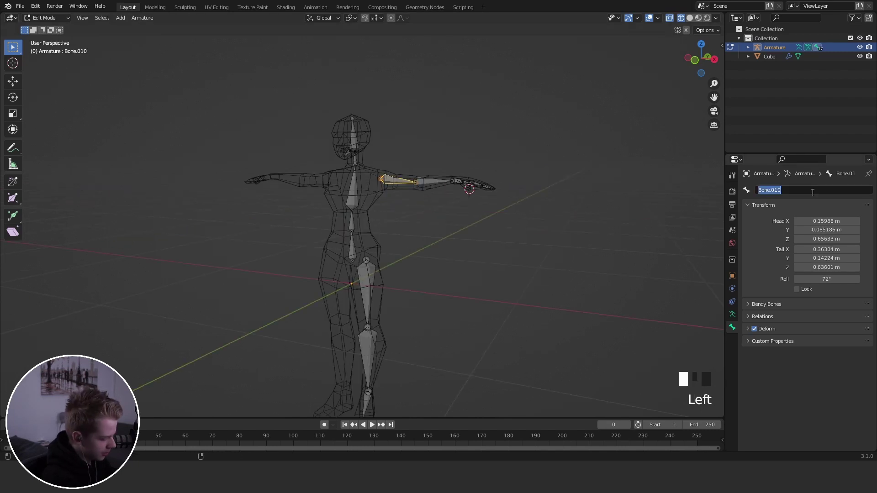
Rename the two left arm bones UpperArm.L and LowerArm.L, from the shoulder outward.
text(U)
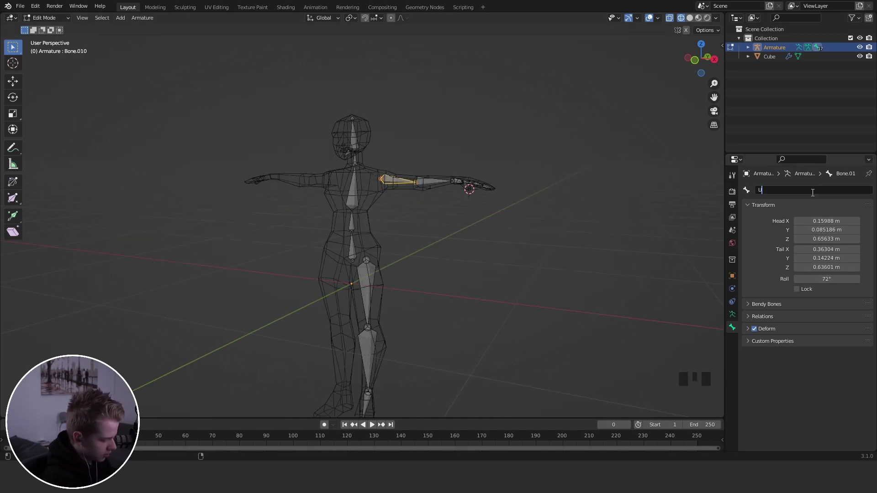
text(pper)
key(BackSpace)
key(BackSpace)
text(perArm.L)
key(Return)
text(LowerA)
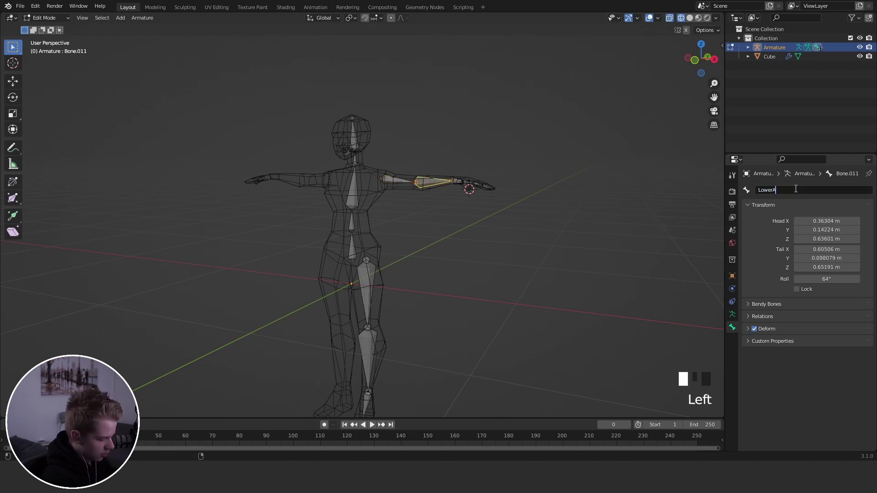
text(rm.L)
key(Return)
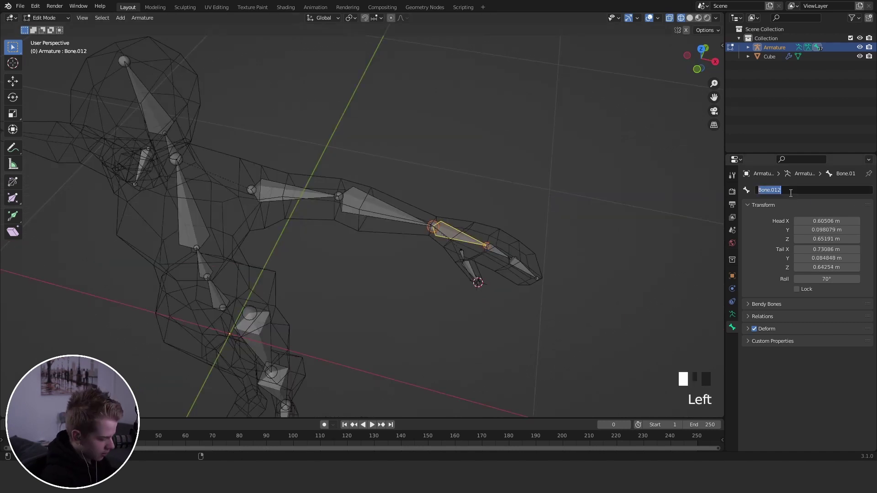
Rename the left hand bone Hand.L.
text(Hna)
key(BackSpace)
key(BackSpace)
text(and.L)
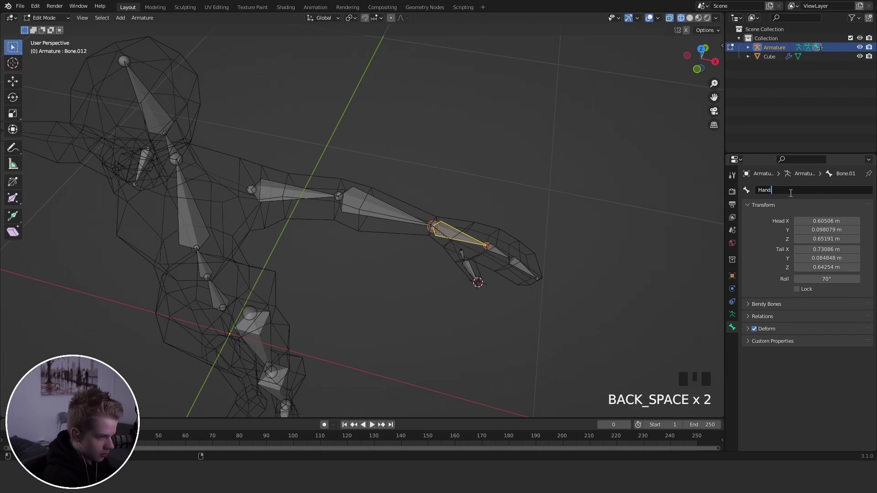
key(Return)
Rename the two left finger bones UpperFingers.L and LowerFingers.L, from the palm outward.
text(Upp)
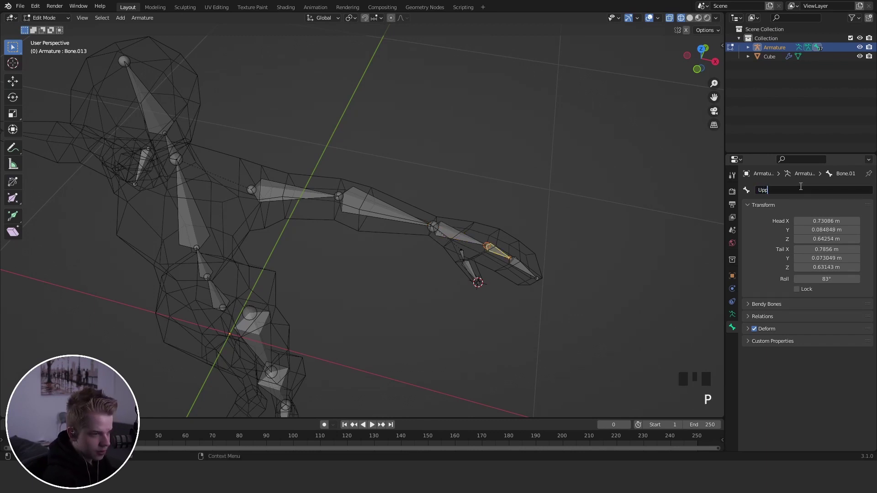
text(erFingers.L)
key(Return)
text(Low)
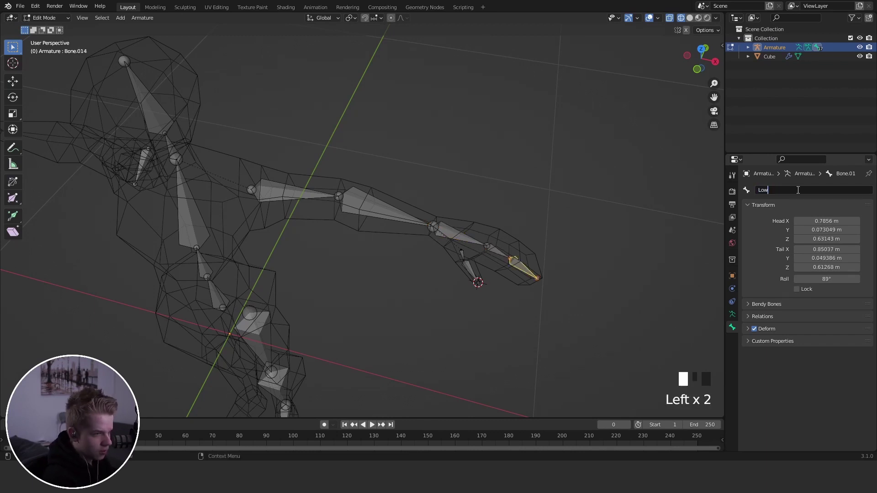
text(erFingers)
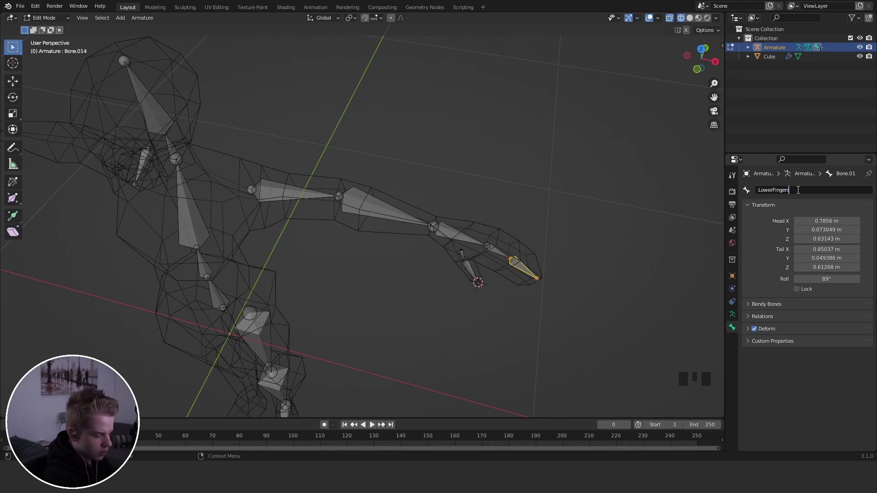
text(.L)
key(Return)
Rename the two left thumb bones UpperThumb.L and LowerThumb.L, from the thumb's base to its tip.
click(462, 254)
click(800, 191)
text(UpperThumb)
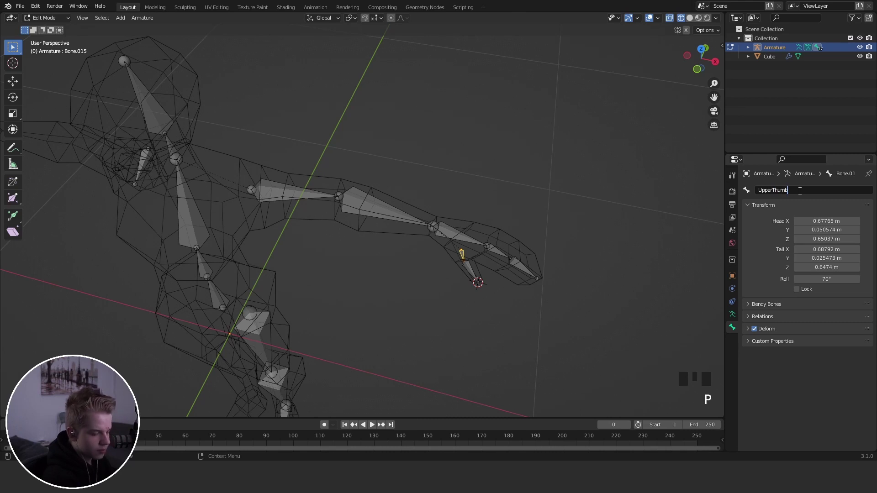
key(Return)
click(798, 193)
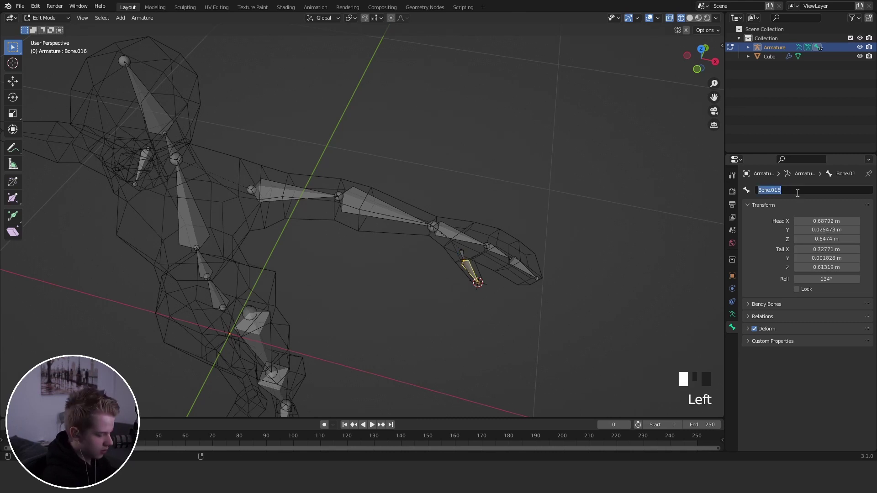
text(LowerThumb)
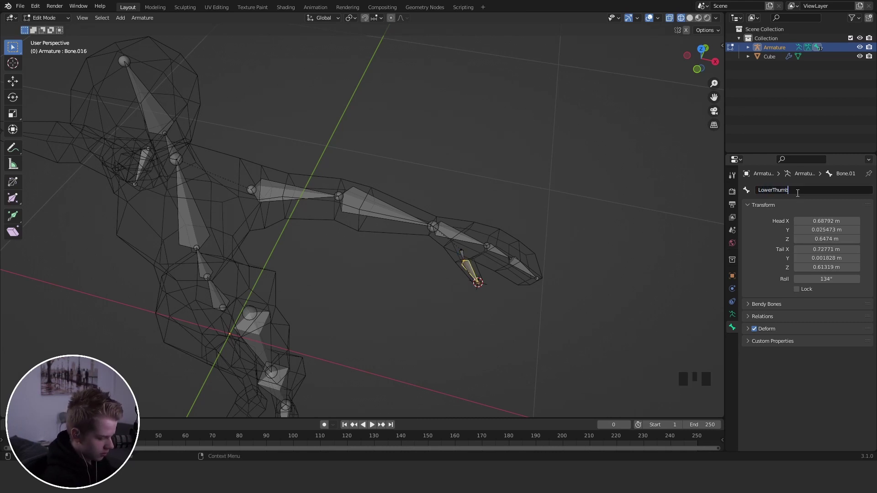
key(Return)
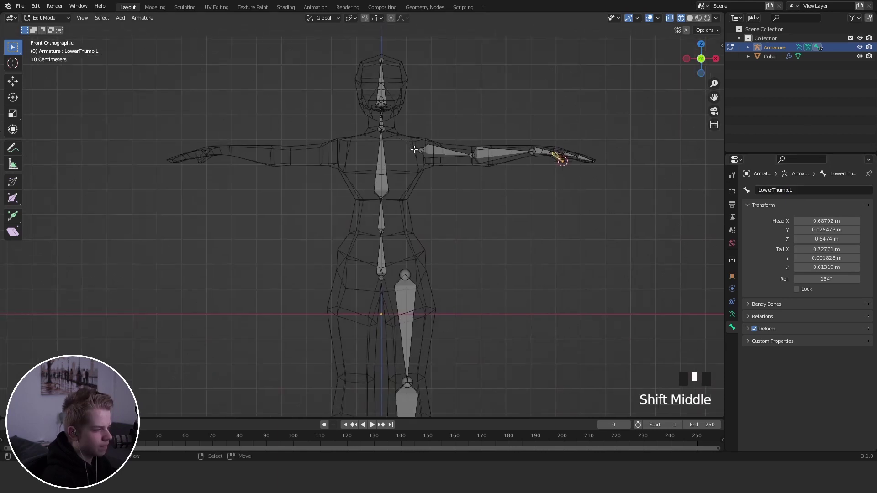
Rename the lowest spine bone Pelvis and the bone above it Torso.
scroll(415, 149, down, 1)
shift+middle_drag(406, 281, 388, 196)
shift+middle_drag(388, 140, 398, 241)
shift+scroll(377, 132, up, 4)
right_click(380, 322)
double_click(780, 191)
text(F)
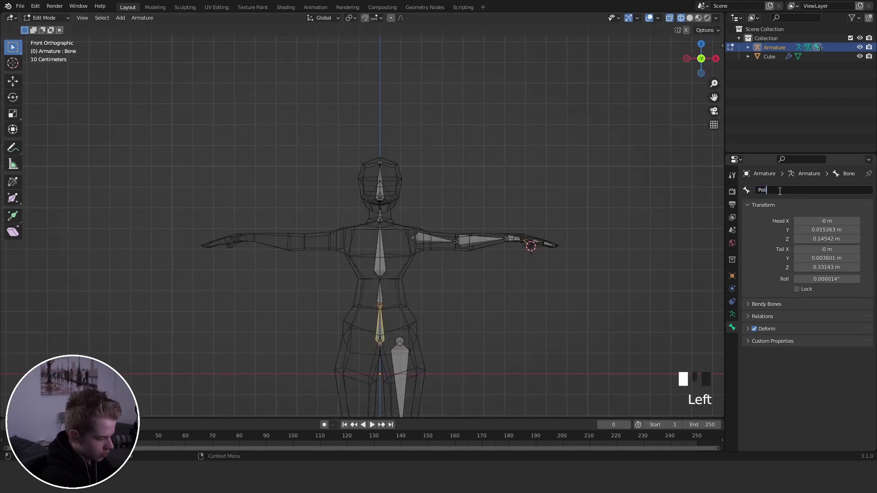
key(BackSpace)
key(BackSpace)
text(Torso)
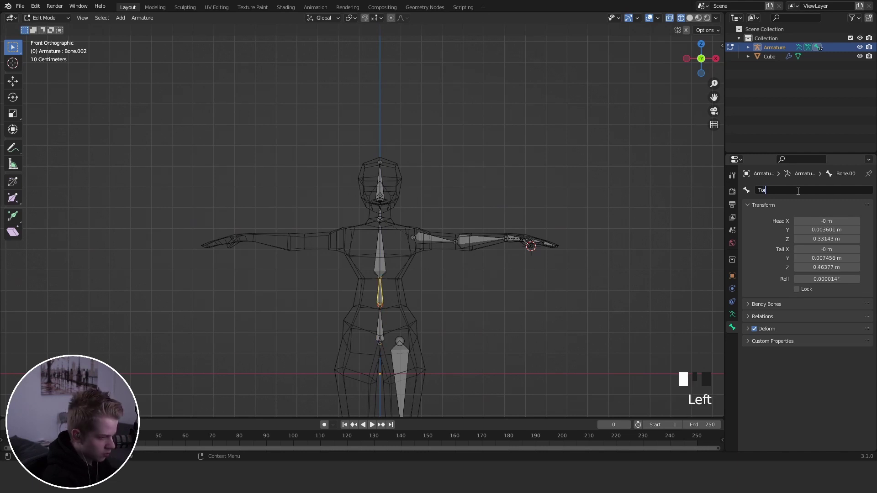
Rename the neck bone Neck and the head bone Head.
key(grave)
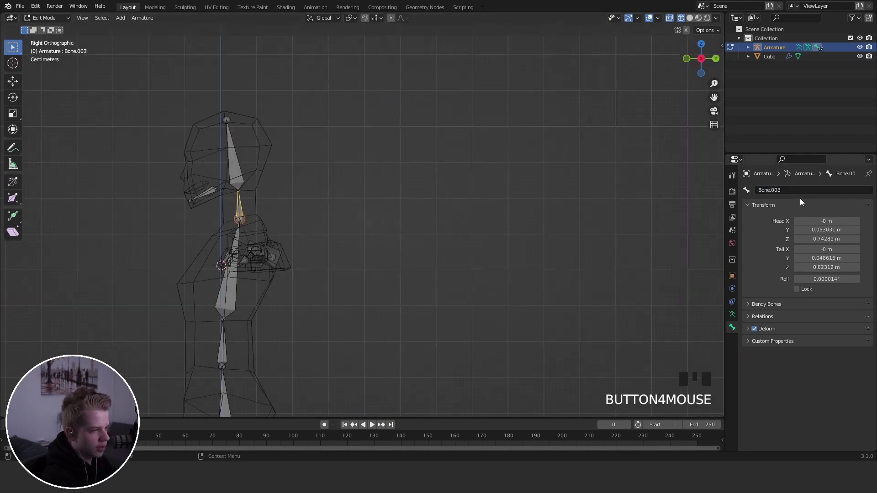
double_click(811, 190)
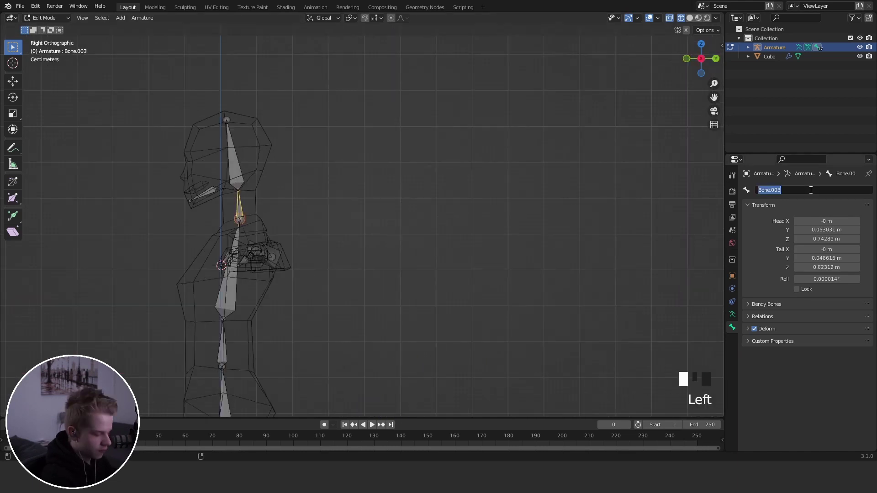
text(Neck)
key(Return)
key(bracketright)
click(810, 190)
text(Head)
key(Return)
Rename the jaw bone Jaw and parent it to the Head bone.
right_click(298, 213)
click(805, 191)
text(Jaw)
key(Return)
shift+scroll(229, 219, up, 3)
shift+middle_drag(229, 219, 299, 241)
shift+right_click(373, 194)
key(ctrl+p)
click(372, 194)
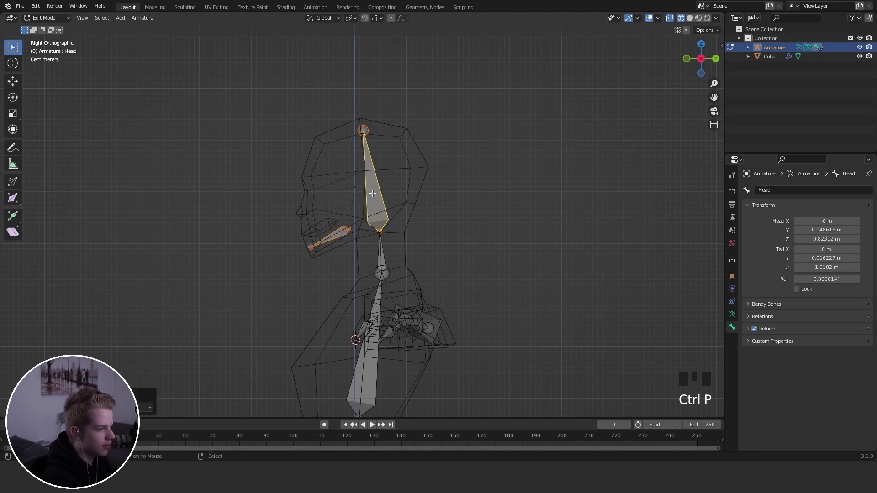
Switch the armature to Pose Mode and view it from the front.
middle_drag(372, 194, 399, 198)
key(grave)
click(323, 111)
key(Tab)
key(ctrl+Tab)
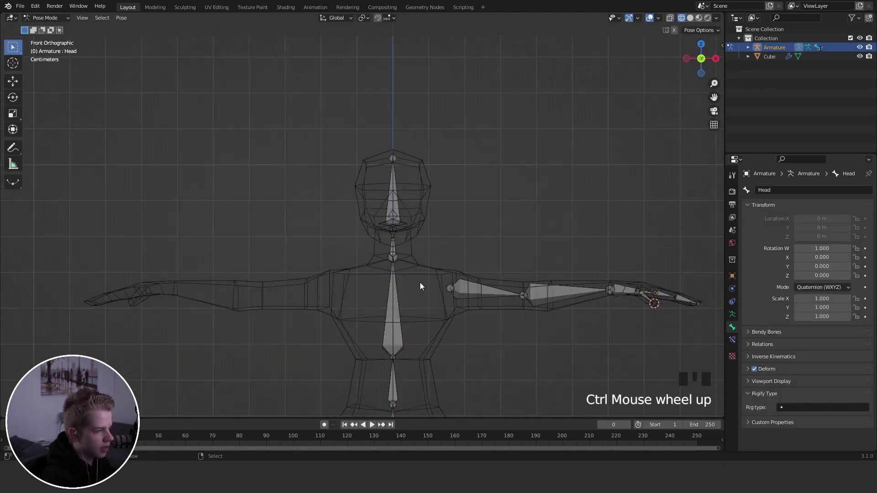
scroll(421, 293, down, 4)
middle_drag(421, 292, 410, 171)
In Edit Mode, select all left arm and left leg bones and symmetrize them to the character's right side.
key(grave)
click(431, 245)
key(Tab)
scroll(434, 238, down, 2)
key(alt+a)
drag(373, 188, 445, 376)
shift+drag(392, 122, 494, 154)
scroll(407, 226, up, 2)
shift+middle_drag(462, 145, 432, 170)
scroll(407, 226, down, 1)
click(142, 18)
click(176, 153)
scroll(432, 170, down, 1)
middle_drag(432, 170, 468, 196)
key(grave)
click(401, 253)
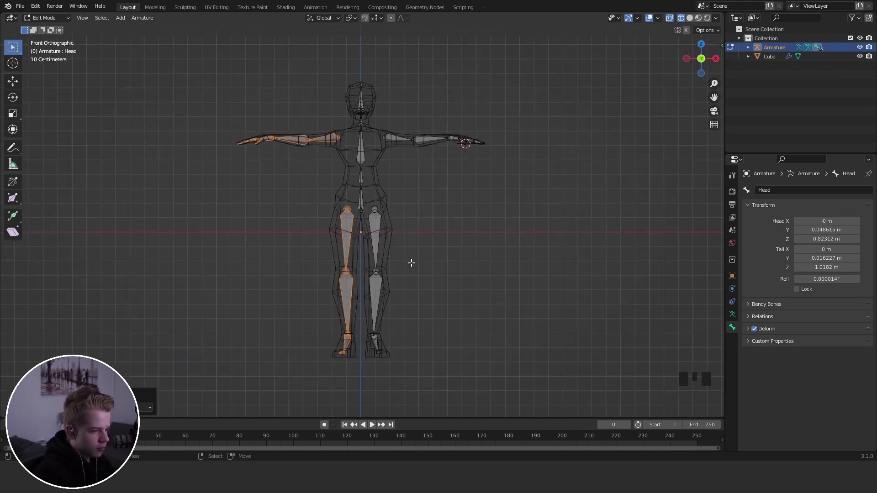
key(alt+a)
middle_drag(394, 225, 449, 240)
key(KP_3)
scroll(487, 280, up, 5)
key(Tab)
drag(401, 306, 477, 268)
middle_drag(434, 281, 456, 296)
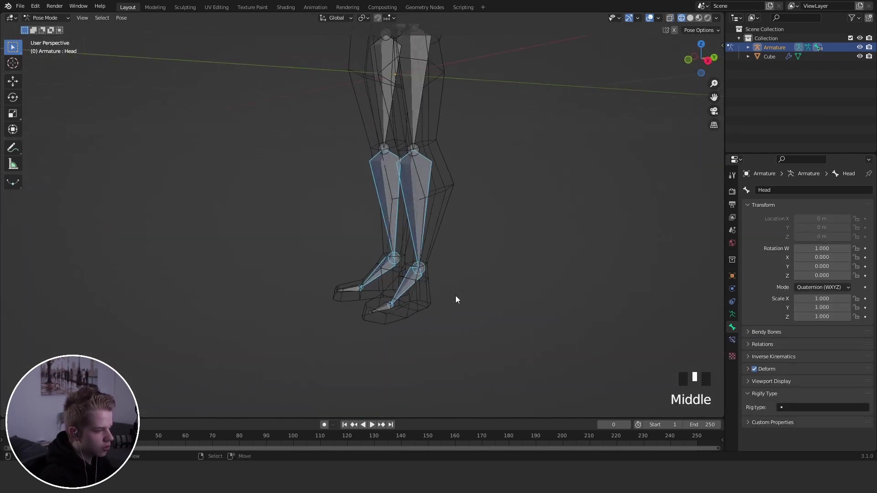
key(Tab)
Select both ankle joints and extrude a bone from each about 0.12 m backward along the Y axis.
key(alt+a)
drag(373, 278, 447, 252)
key(KP_3)
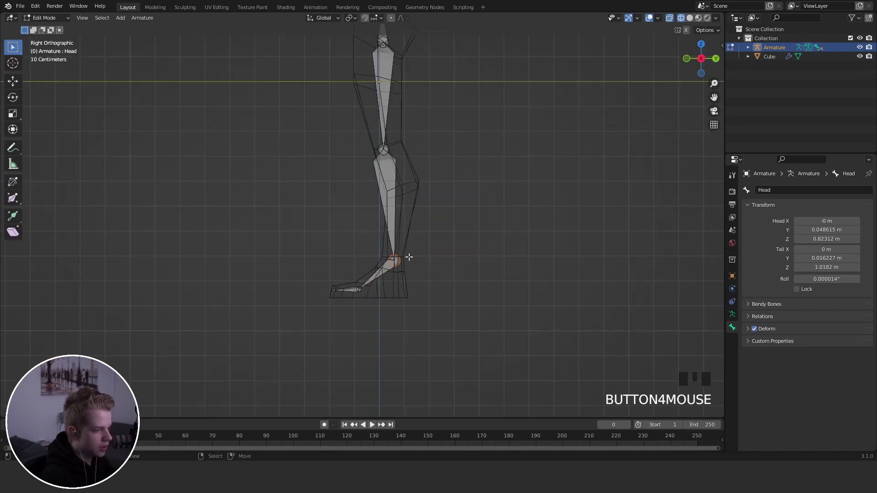
middle_drag(391, 263, 493, 224)
scroll(454, 229, up, 4)
scroll(428, 235, down, 2)
key(e)
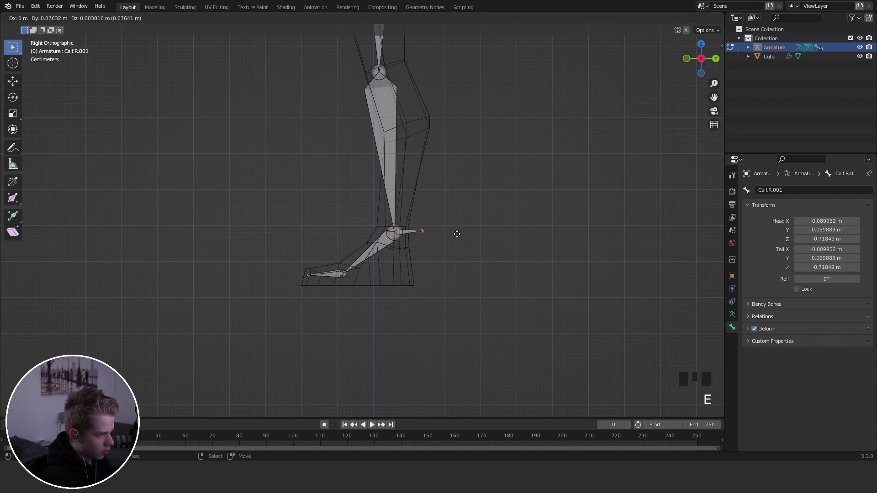
key(y)
click(473, 234)
Clear the parent of both new bones extending behind the ankles.
middle_drag(473, 234, 460, 248)
right_click(414, 257)
shift+right_click(422, 238)
key(alt+p)
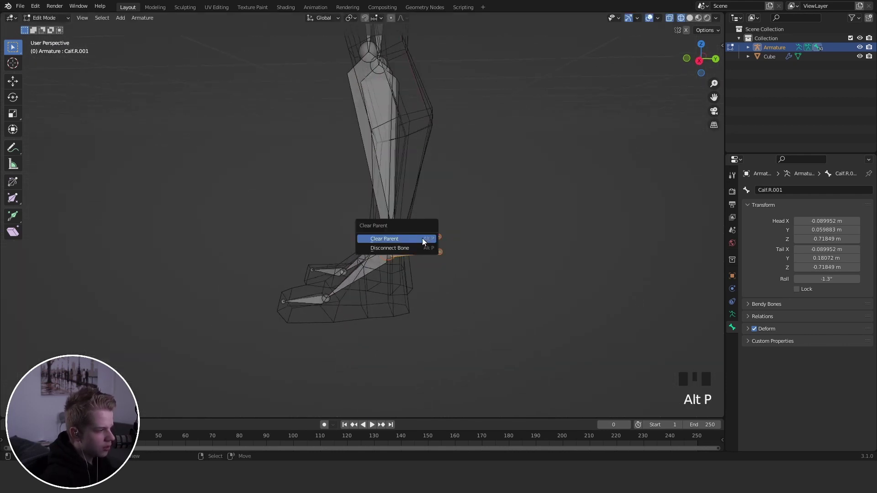
click(422, 238)
middle_drag(422, 238, 452, 231)
right_click(380, 160)
key(g)
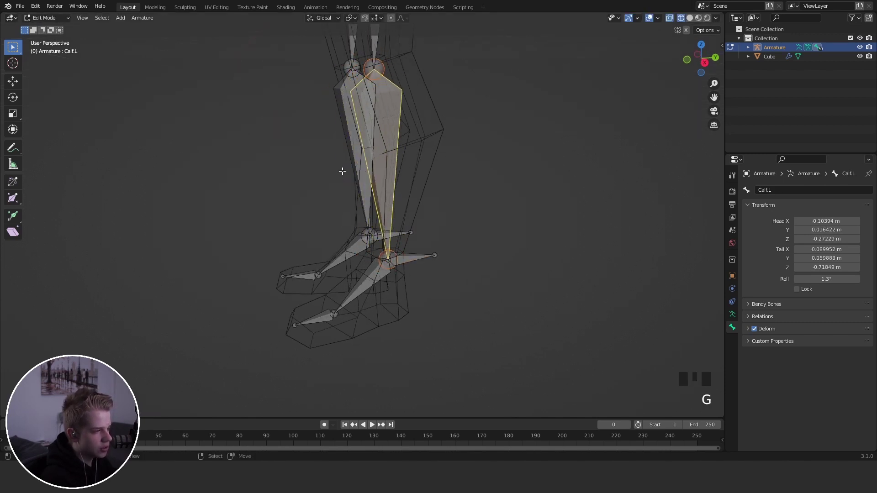
Rename the bone behind the left ankle LegIK.L.
right_click(442, 275)
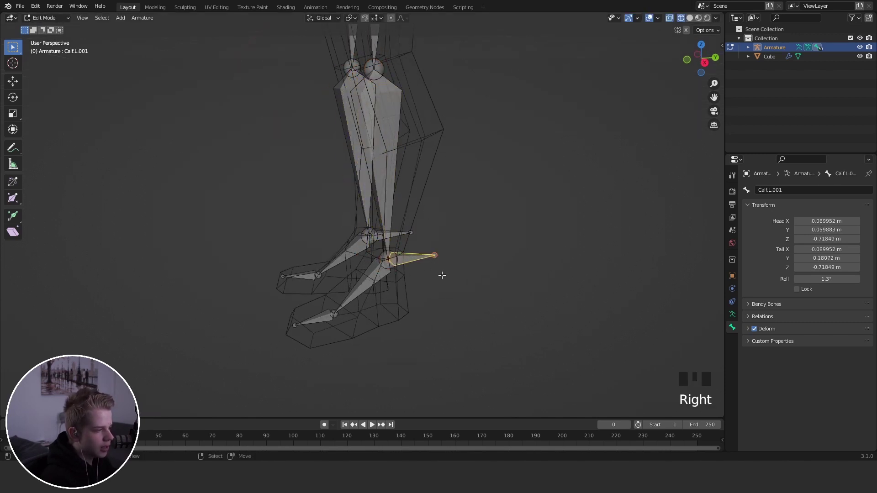
double_click(793, 196)
text(Leg)
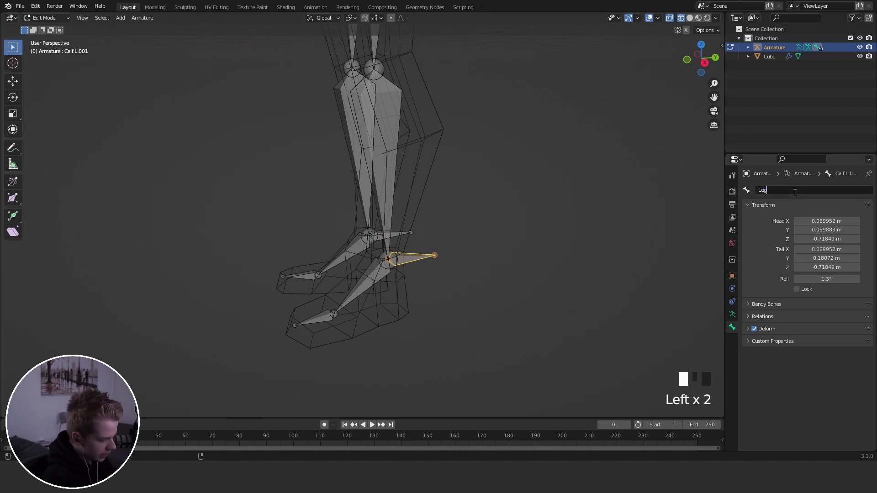
text(IK.L)
key(Return)
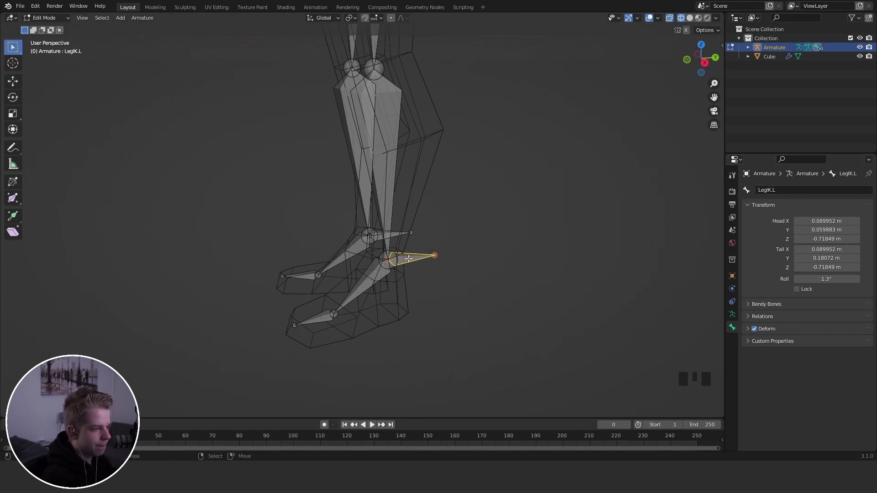
Reuse the left IK bone's name to rename the bone behind the right ankle LegIK.R.
click(795, 192)
key(ctrl+c)
click(426, 244)
right_click(396, 236)
click(807, 191)
key(ctrl+v)
text(.R)
key(Return)
Switch the armature to Pose Mode and deselect all bones.
key(ctrl+Tab)
scroll(387, 301, up, 3)
key(alt+a)
middle_drag(390, 296, 350, 292)
scroll(303, 112, up, 2)
shift+middle_drag(303, 112, 336, 211)
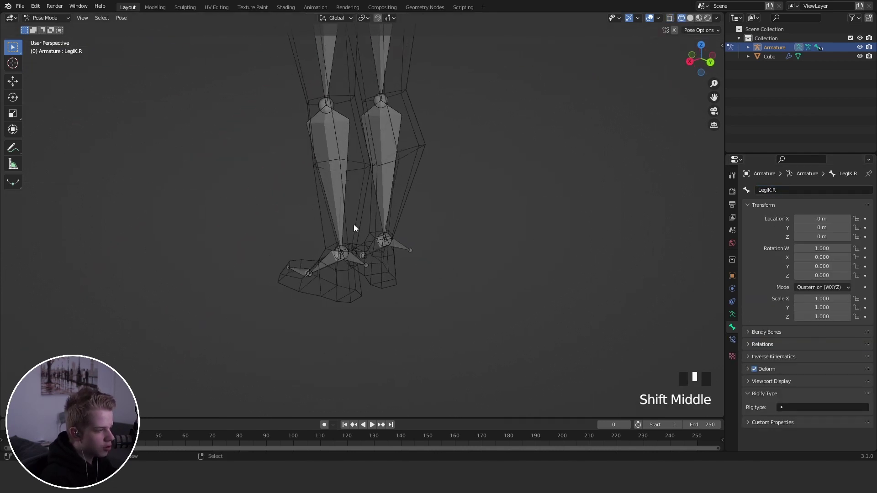
Add an IK constraint to the left calf bone in Pose Mode, using LegIK.L as its target.
key(ctrl+Tab)
key(ctrl+Tab)
right_click(358, 257)
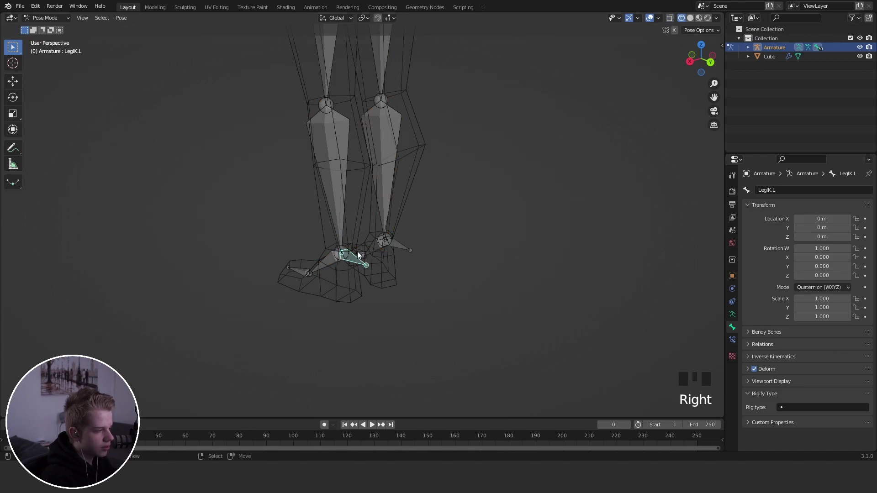
middle_drag(354, 254, 368, 264)
shift+right_click(348, 166)
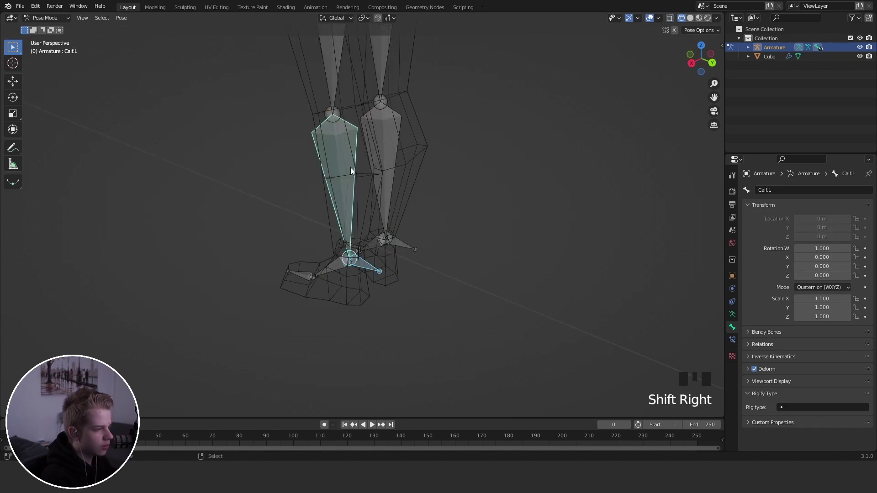
key(shift+i)
click(324, 162)
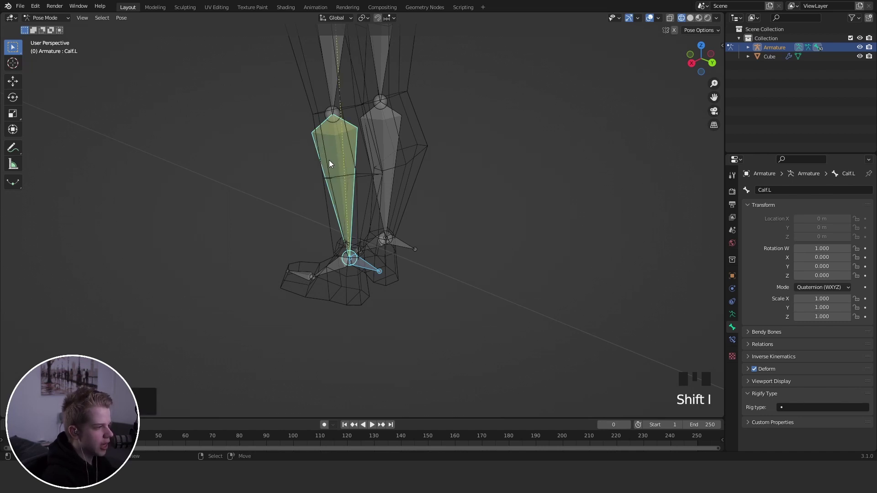
Test the left leg's IK by trial-moving LegIK.L along Z and freely in front view, cancelling both moves.
scroll(364, 106, down, 1)
middle_drag(318, 151, 384, 235)
scroll(426, 229, down, 3)
scroll(382, 314, up, 1)
right_click(383, 312)
key(g)
key(z)
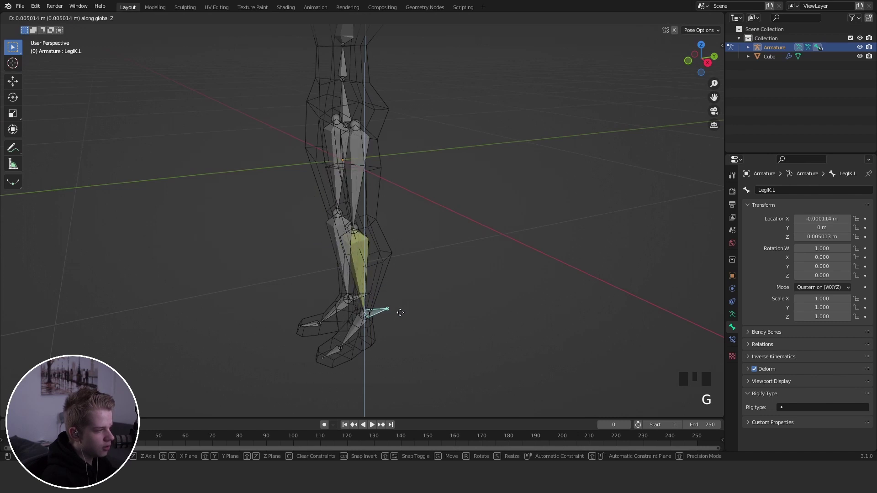
right_click(401, 314)
middle_drag(291, 196, 312, 188)
key(g)
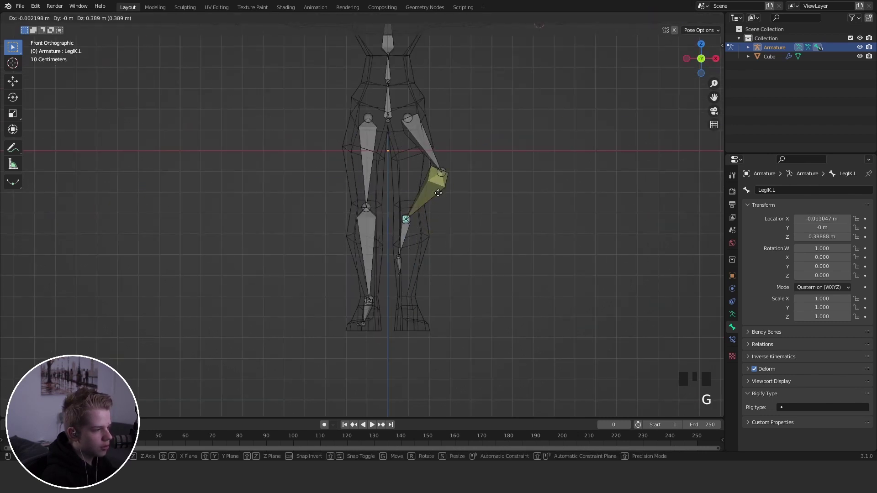
right_click(414, 162)
Add an IK constraint to the right calf bone, using LegIK.R as its target.
middle_drag(434, 219, 371, 278)
shift+right_click(369, 272)
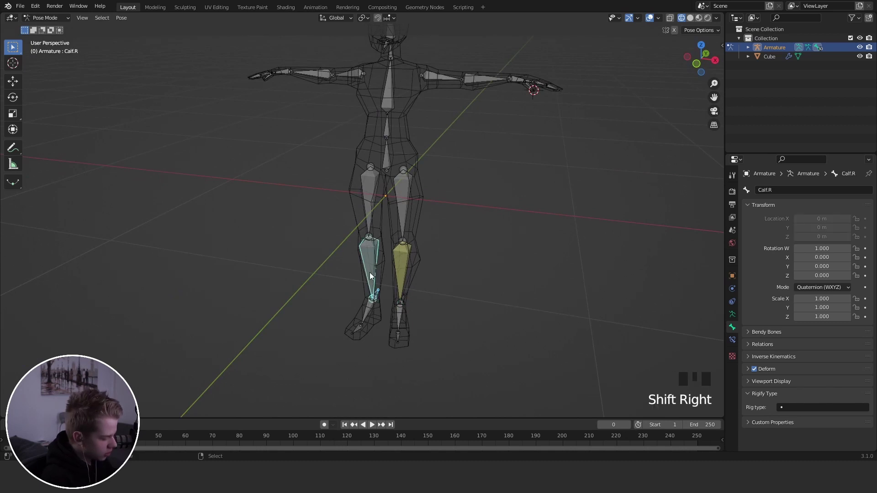
key(shift+i)
click(369, 272)
Set the chain length of the right calf's IK constraint to 3.
middle_drag(370, 272, 418, 221)
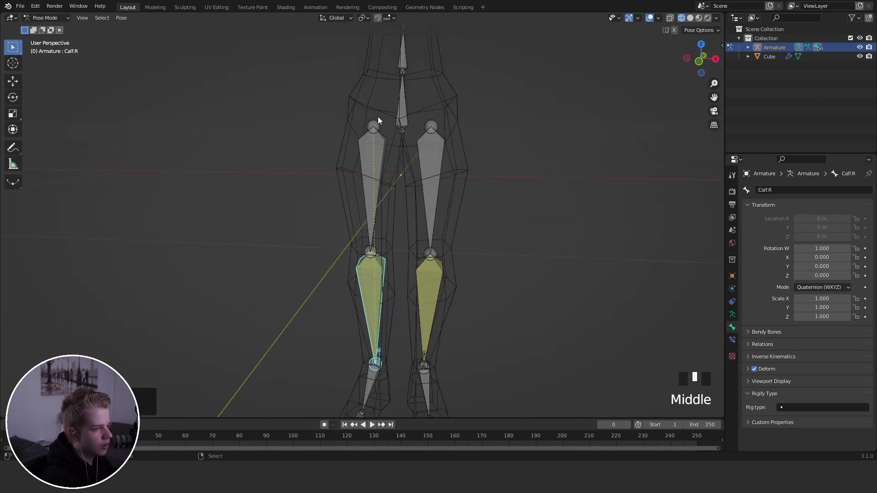
middle_drag(377, 123, 376, 123)
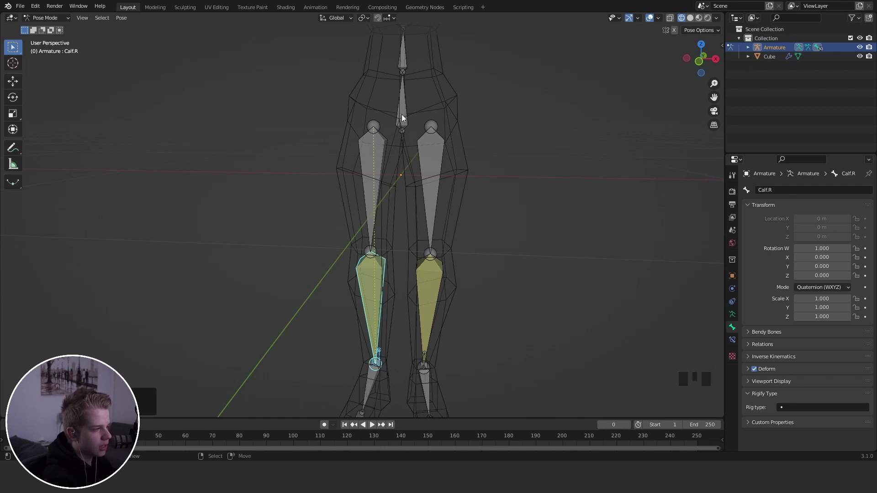
scroll(388, 198, down, 3)
right_click(394, 286)
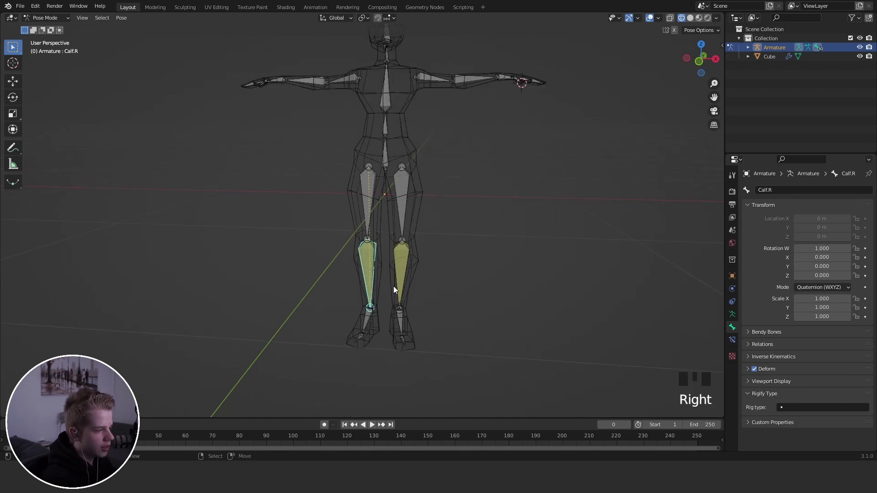
click(732, 340)
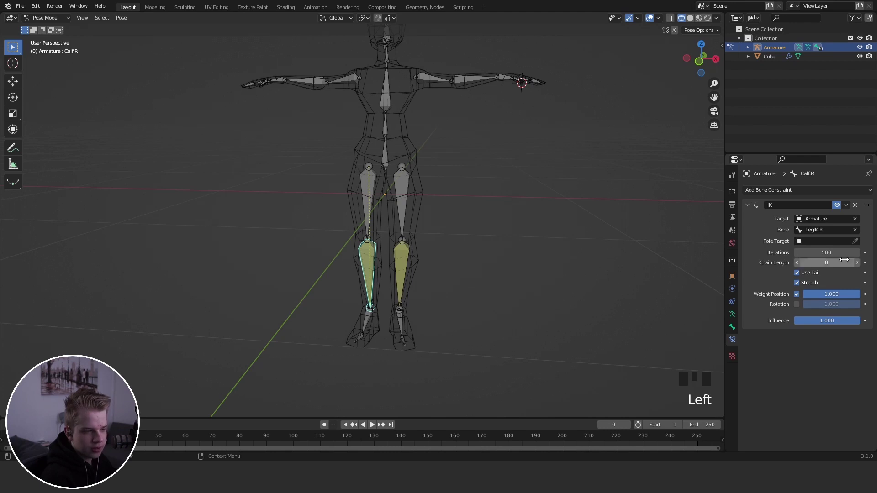
double_click(844, 260)
triple_click(844, 260)
Parent both thigh bones to the pelvis bone with Keep Offset in Edit Mode, and return to Pose Mode with nothing selected.
right_click(372, 216)
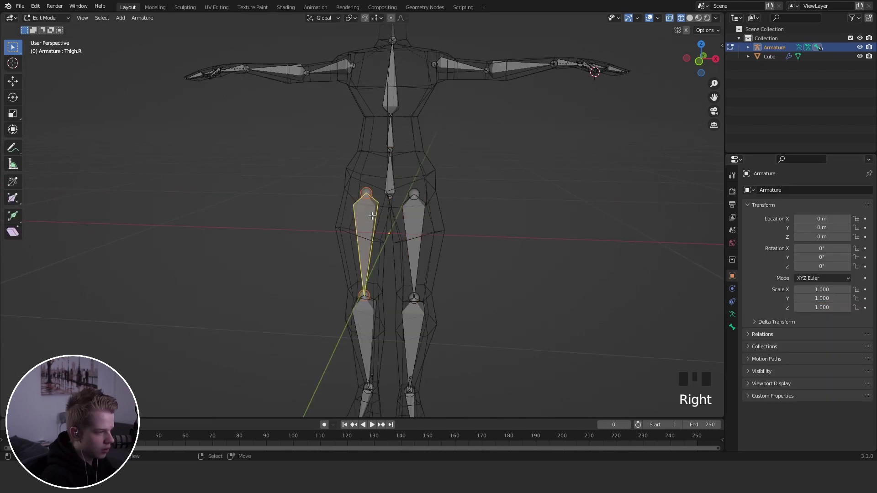
shift+right_click(414, 229)
shift+right_click(390, 176)
key(ctrl+p)
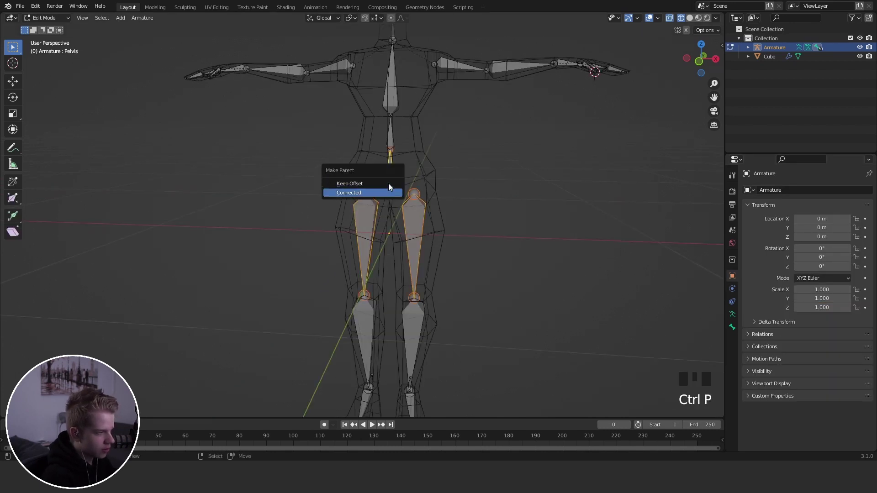
click(388, 183)
key(ctrl+Tab)
key(alt+a)
Reset the chain length of the right calf's IK constraint to 0.
right_click(366, 329)
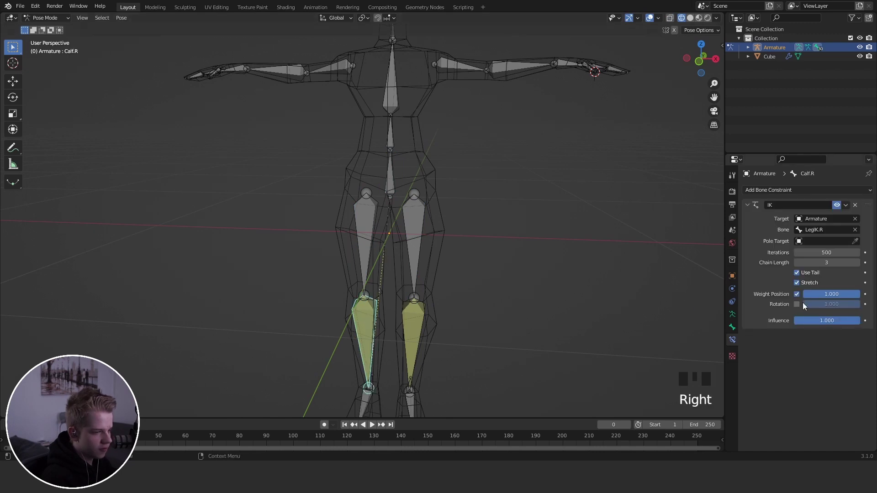
click(797, 264)
click(796, 264)
click(797, 264)
click(797, 264)
Trial-move LegIK.L upward to check how the pelvis and both legs react, and cancel the move.
shift+middle_drag(452, 269, 449, 237)
right_click(410, 310)
middle_drag(609, 269, 409, 305)
right_click(411, 314)
key(g)
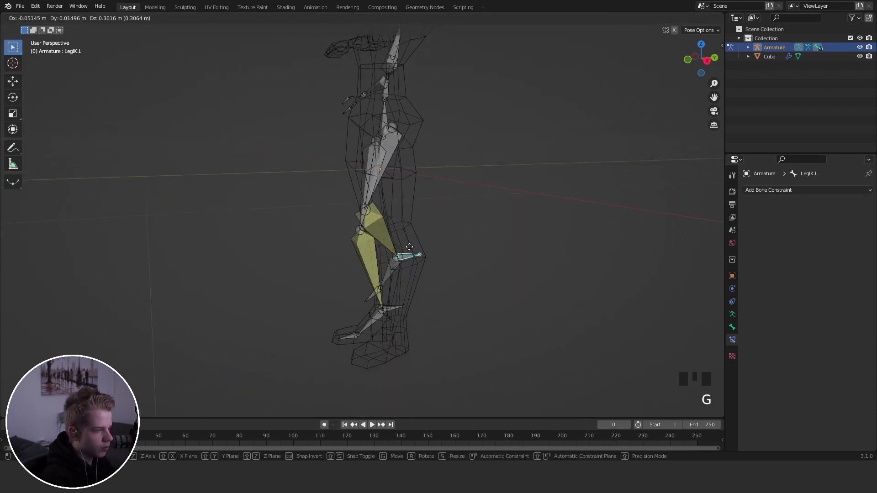
right_click(383, 242)
right_click(380, 235)
Set the chain length of the left calf's IK constraint to 2.
right_click(397, 255)
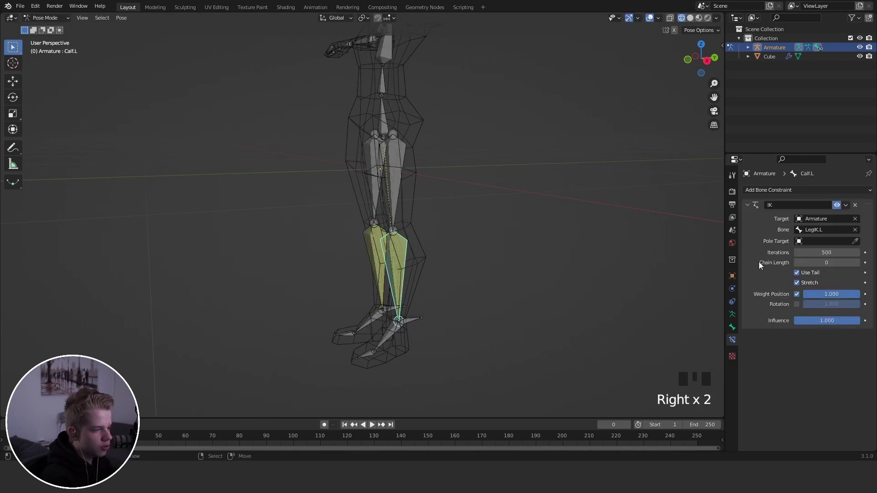
click(856, 263)
click(856, 262)
click(856, 263)
Check the left leg's limited IK chain by trial-moving LegIK.L along Z, and cancel the move.
middle_drag(475, 256, 435, 257)
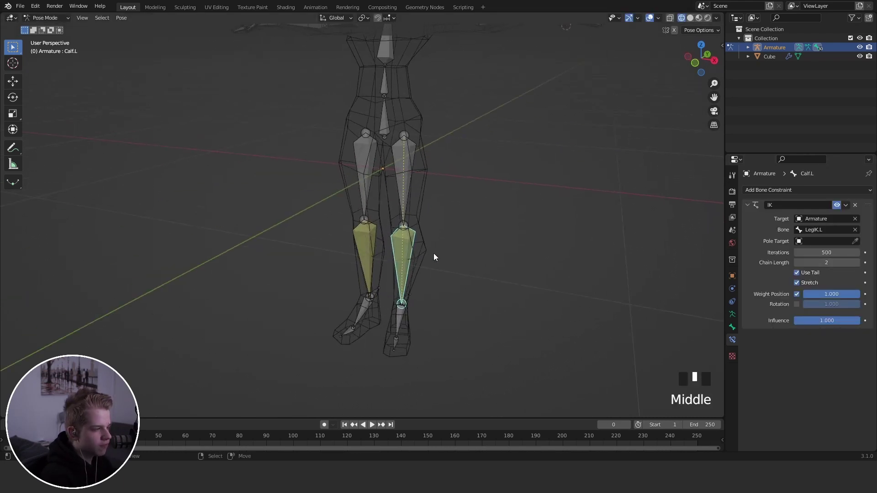
middle_drag(602, 284, 503, 279)
right_click(407, 298)
key(g)
key(z)
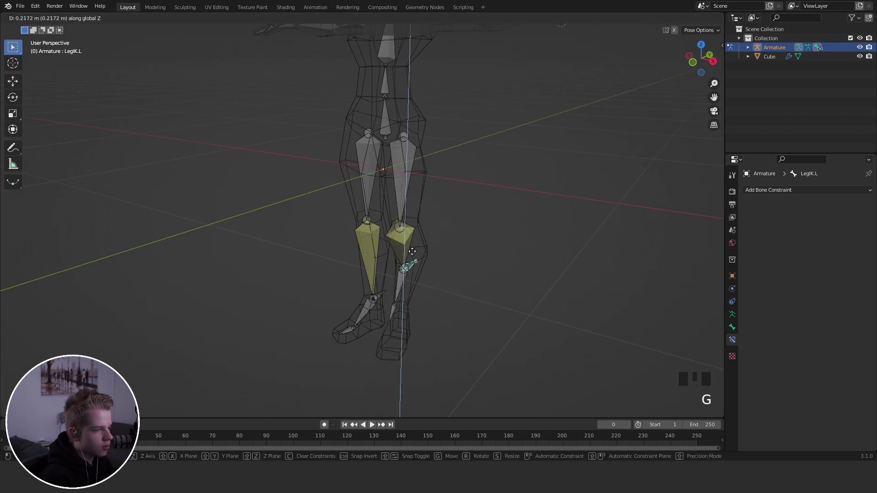
right_click(406, 285)
Set the chain length of the right calf's IK constraint to 2.
right_click(366, 274)
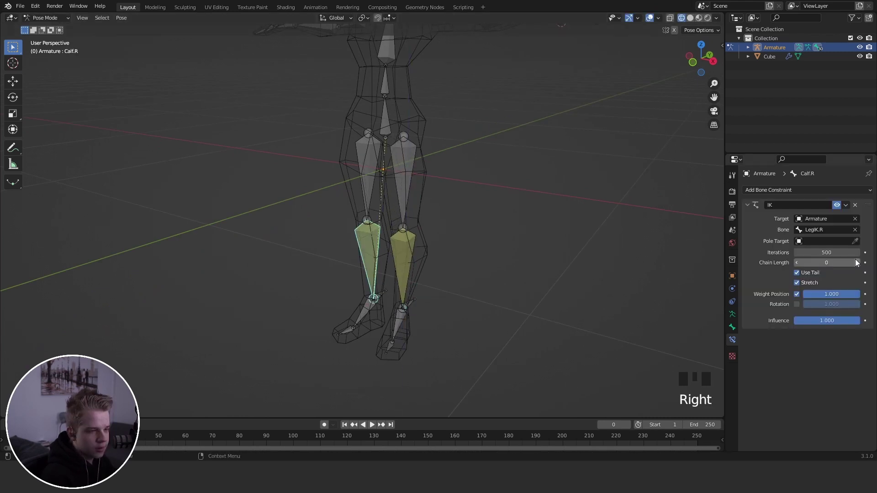
click(856, 263)
click(857, 262)
click(856, 262)
Test the leg IK setup by trial-moving LegIK.R and the pelvis bone, cancelling each move.
right_click(386, 290)
key(g)
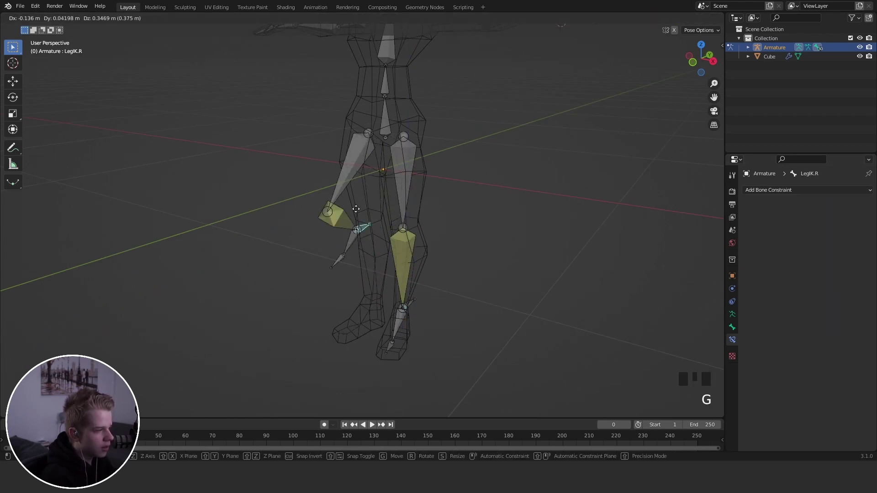
right_click(366, 222)
middle_drag(385, 128, 396, 124)
key(grave)
click(341, 84)
right_click(381, 133)
key(g)
right_click(402, 214)
Extrude a new bone about 0.13 m forward from both knee joints in Edit Mode, working in right side view.
middle_drag(399, 218, 325, 229)
key(grave)
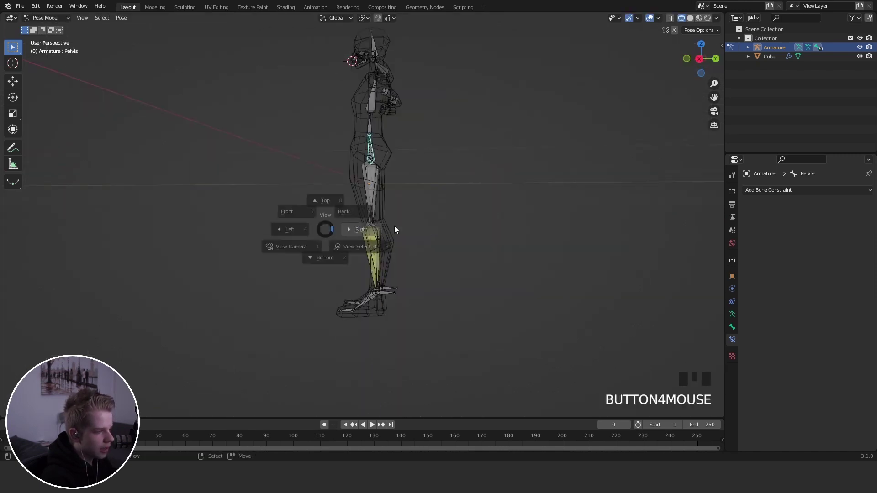
click(426, 226)
mouse_move(401, 249)
shift+middle_down()
mouse_move(398, 222)
mouse_move(401, 239)
shift+middle_up()
key(Tab)
scroll(427, 192, up, 1)
shift+middle_drag(429, 190, 431, 214)
drag(352, 206, 403, 217)
key(grave)
shift+middle_drag(381, 200, 407, 217)
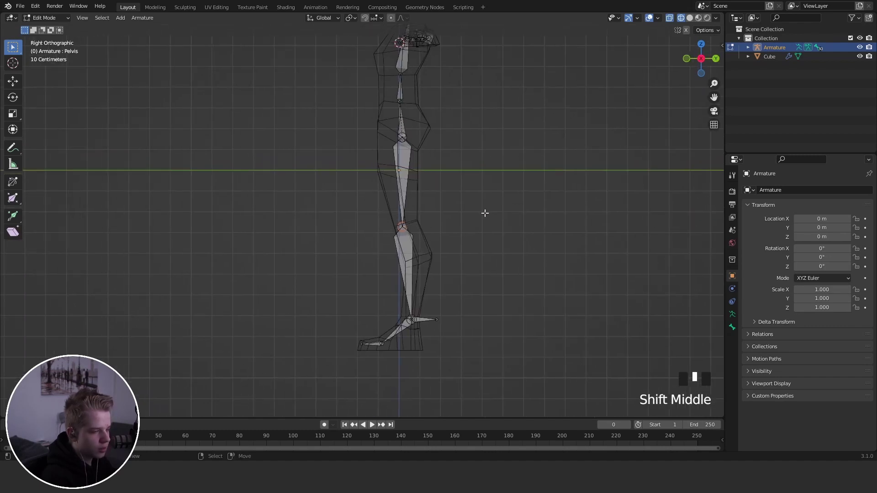
key(e)
click(462, 213)
Select both bones extruded from the knees and clear their parent.
scroll(457, 214, up, 4)
drag(373, 245, 440, 217)
scroll(435, 226, down, 3)
middle_drag(436, 230, 447, 248)
key(alt+p)
key(Down)
key(Return)
Move both unparented knee bones forward along Y so their heads sit at about Y -0.36 m.
key(grave)
key(g)
key(y)
click(457, 235)
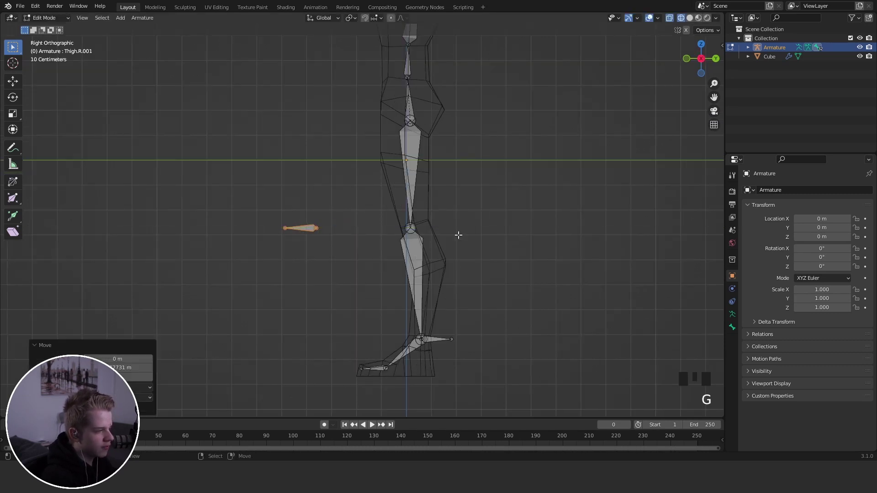
Rename the bone in front of the left knee PoleTarget.L.
scroll(448, 237, down, 2)
middle_drag(448, 237, 489, 263)
right_click(368, 268)
click(732, 328)
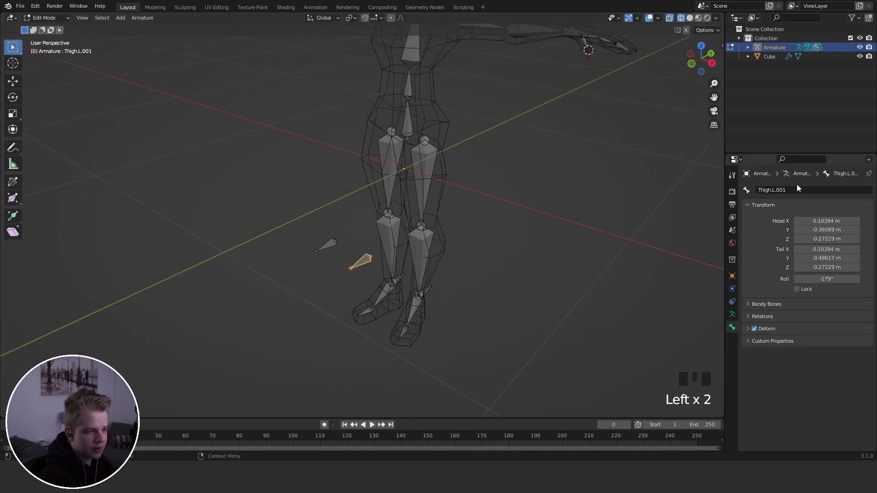
double_click(796, 185)
text(PoleTa)
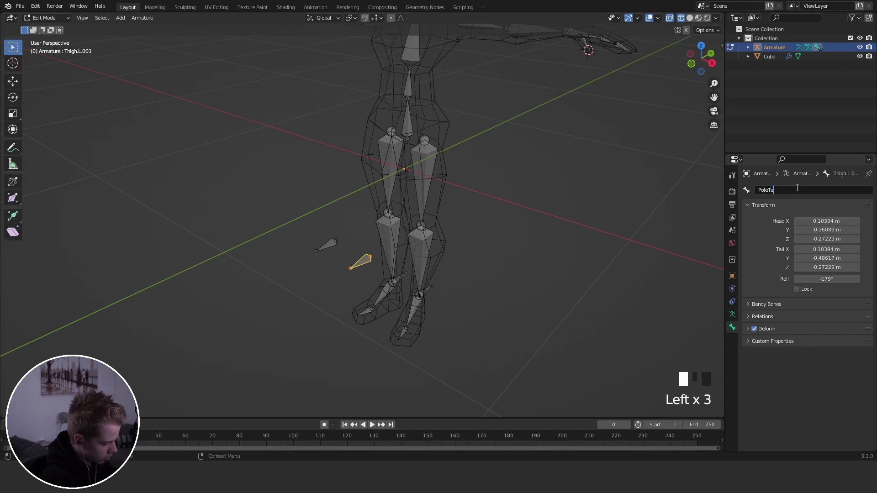
text(rget.L)
key(Return)
Rename the bone in front of the right knee PoleTarget.R.
key(ctrl+c)
click(336, 246)
click(817, 186)
key(ctrl+v)
text(leTarget.R)
key(Return)
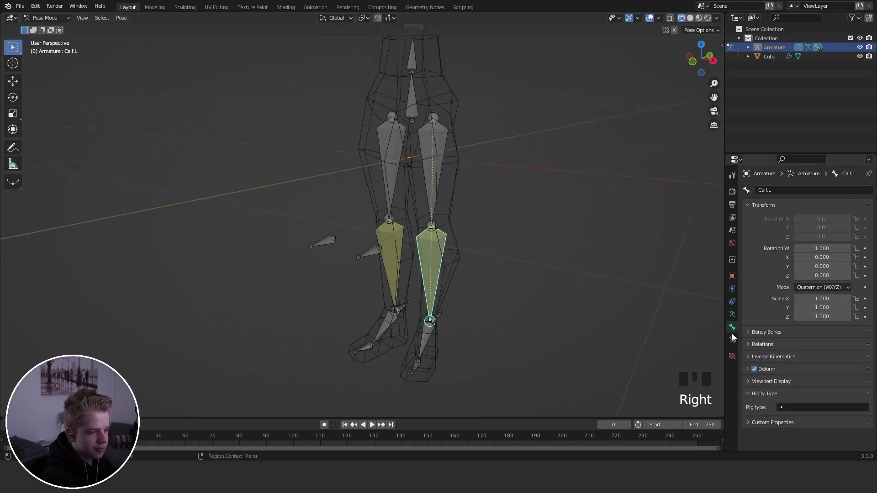
Set the left calf's IK pole target to the Armature's PoleTarget.L bone.
click(733, 340)
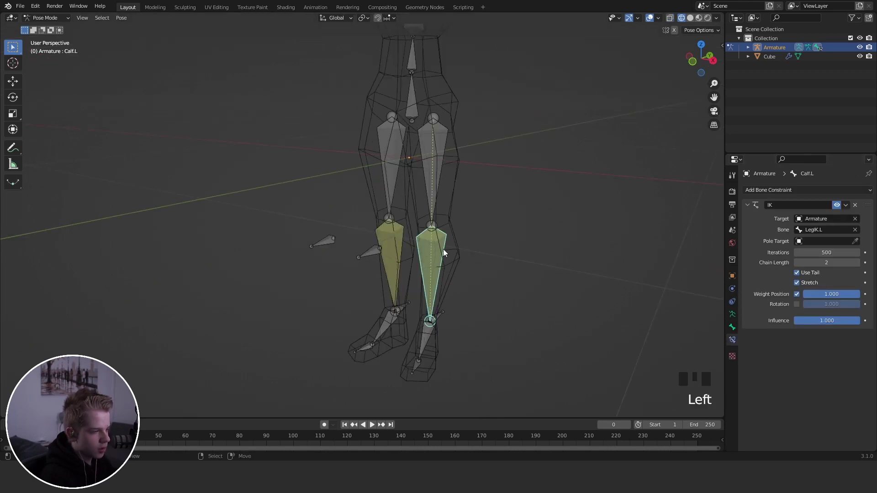
drag(818, 241, 821, 256)
click(819, 252)
text(pole)
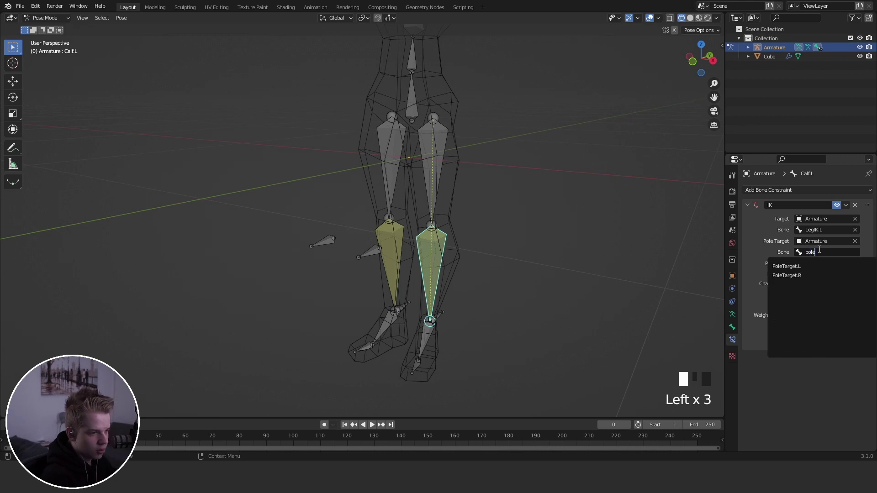
key(Return)
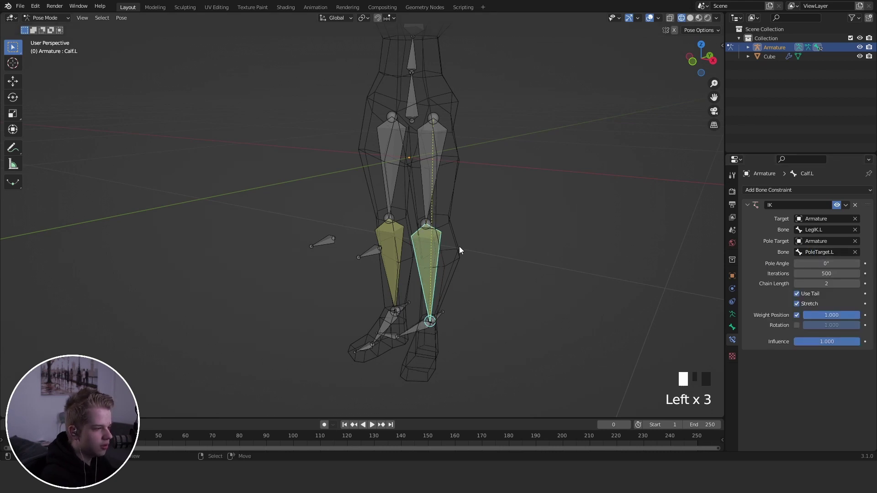
Set the pole angle of the left calf's IK constraint to -90°.
double_click(827, 264)
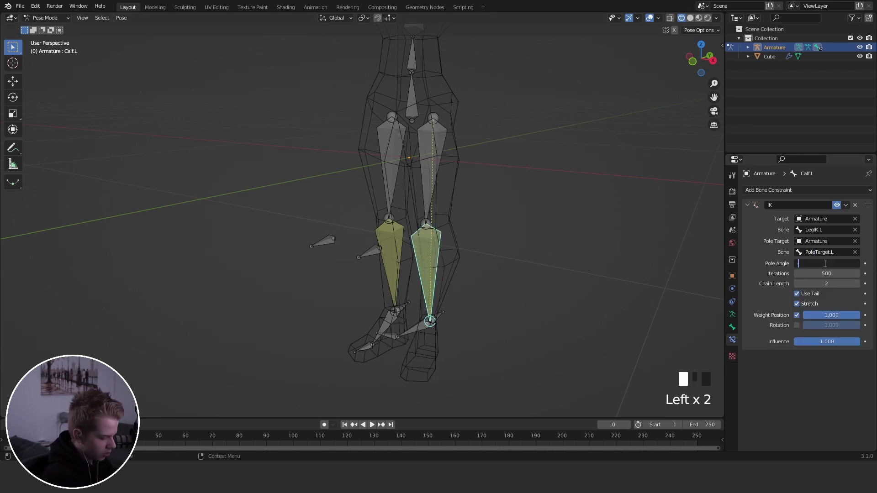
text(-90)
key(Return)
middle_drag(488, 227, 507, 219)
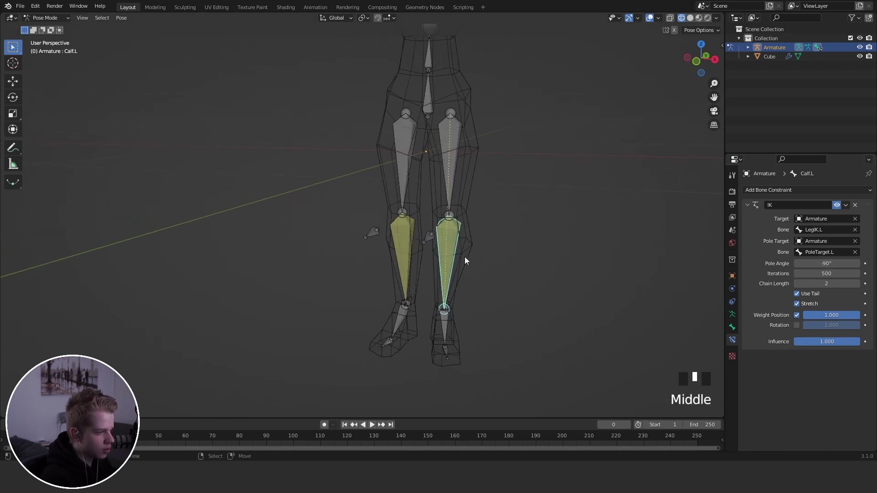
Set the right calf's IK pole target to the Armature's PoleTarget.R bone with a pole angle of -90°.
click(408, 229)
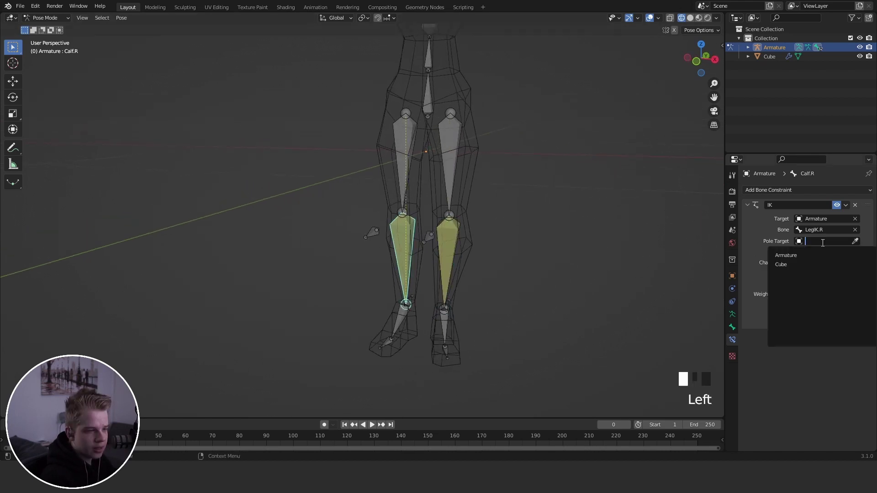
click(818, 252)
text(pole)
click(805, 275)
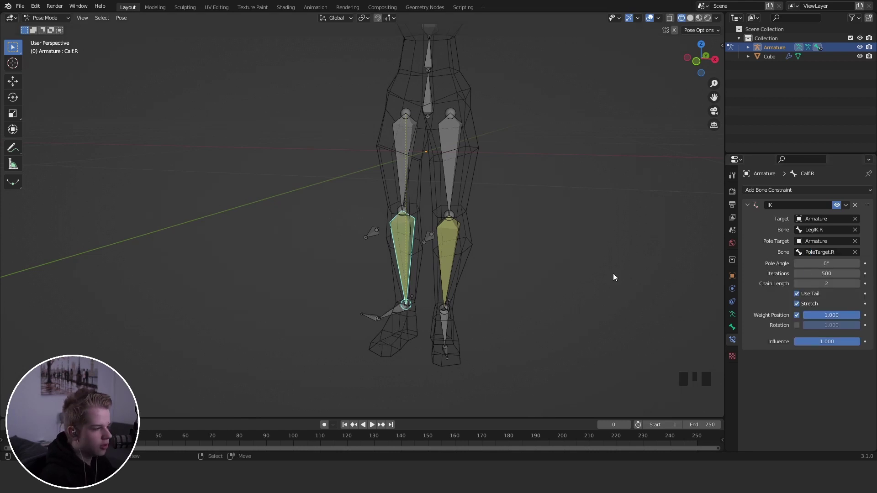
key(Return)
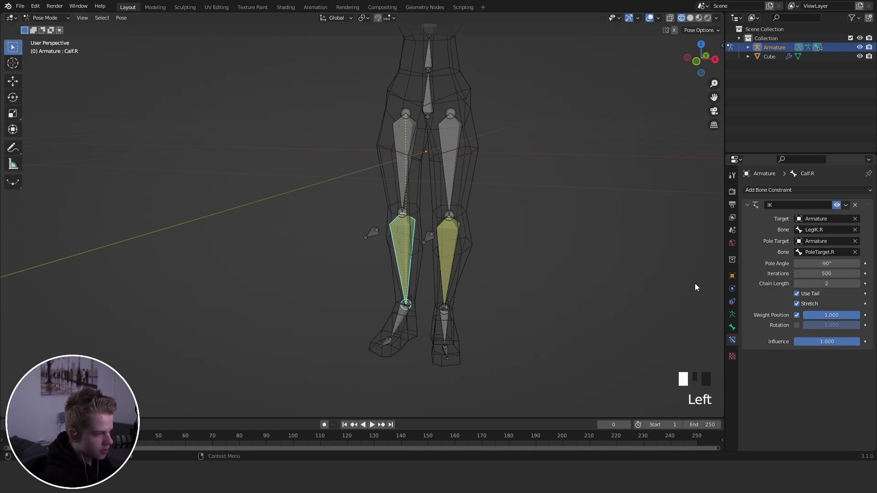
Move LegIK.L up and forward in right side view to bend the left knee.
middle_drag(453, 263, 508, 289)
right_click(391, 244)
key(KP_3)
right_click(450, 337)
key(g)
click(391, 274)
Scale both pole target bones slightly toward each other along X in Edit Mode, working in front view.
key(KP_1)
right_click(439, 223)
key(Tab)
shift+middle_drag(462, 227, 428, 245)
scroll(392, 252, up, 4)
key(s)
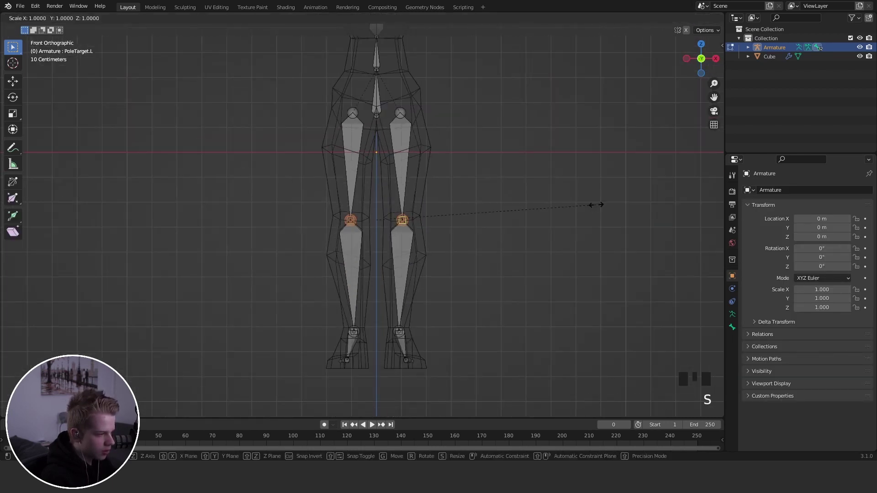
key(x)
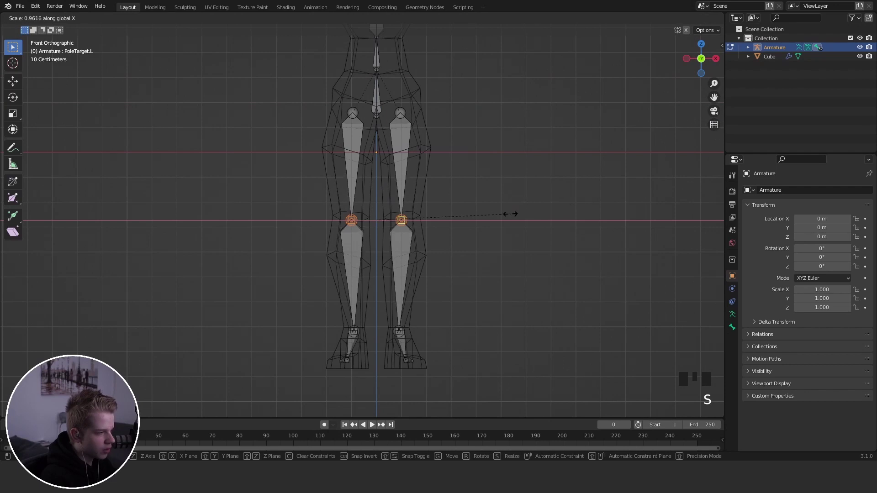
click(533, 214)
Trial-move PoleTarget.L and LegIK.L in Pose Mode to check the left knee's direction, cancelling the moves.
key(Tab)
key(g)
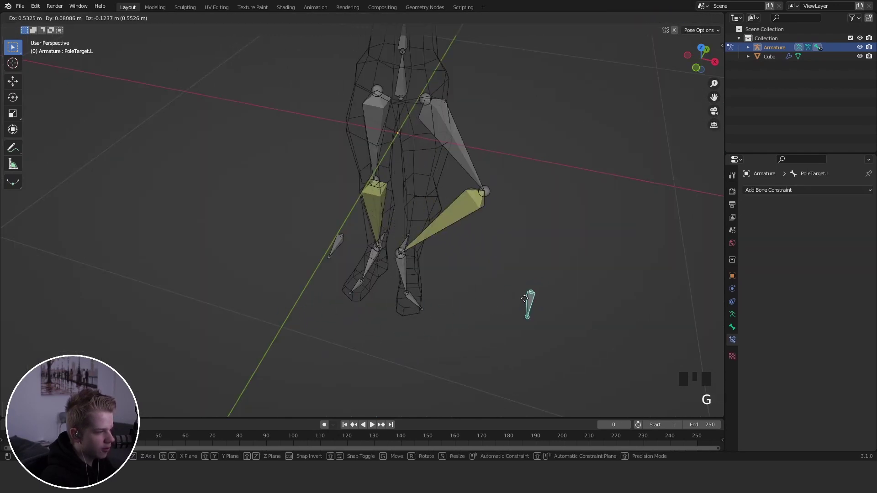
right_click(512, 294)
middle_drag(439, 256, 403, 247)
key(KP_3)
right_click(394, 272)
key(KP_1)
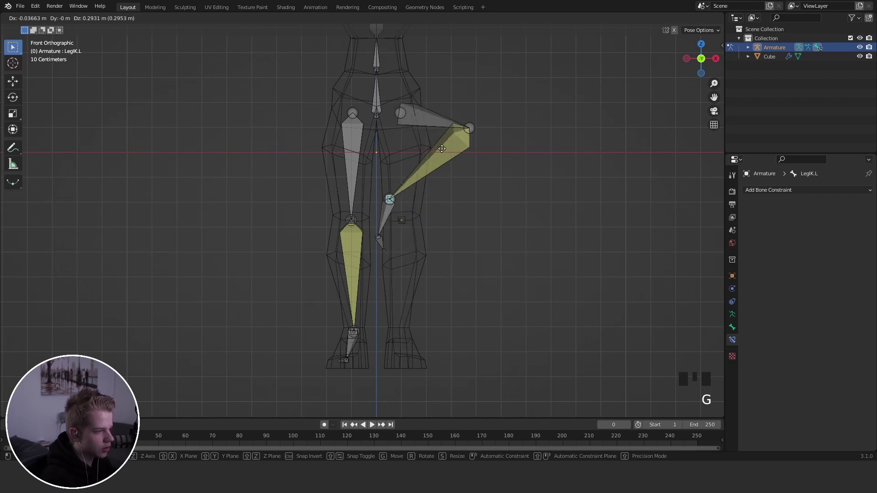
Refine the spacing of both pole target bones by scaling them along X, lastly by about 0.98, and deselect everything in Pose Mode.
key(Tab)
scroll(421, 202, up, 3)
key(s)
click(479, 215)
key(Tab)
scroll(481, 218, down, 4)
key(Tab)
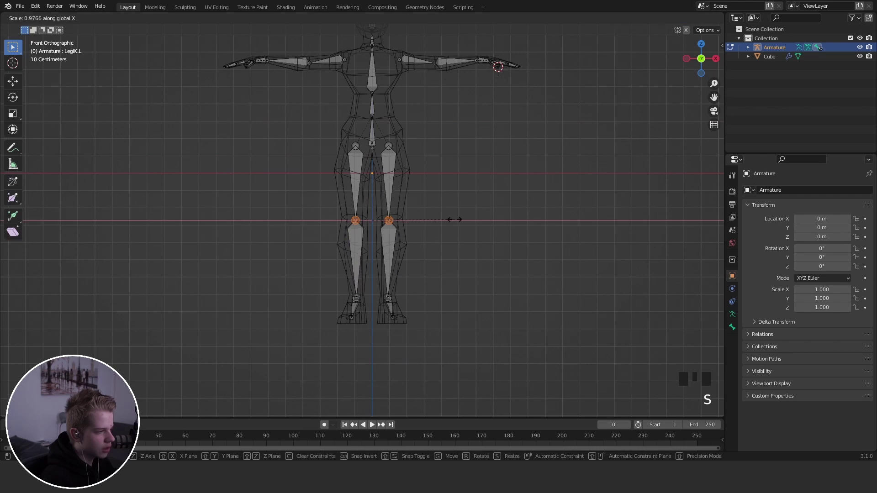
click(455, 219)
key(Tab)
key(alt+a)
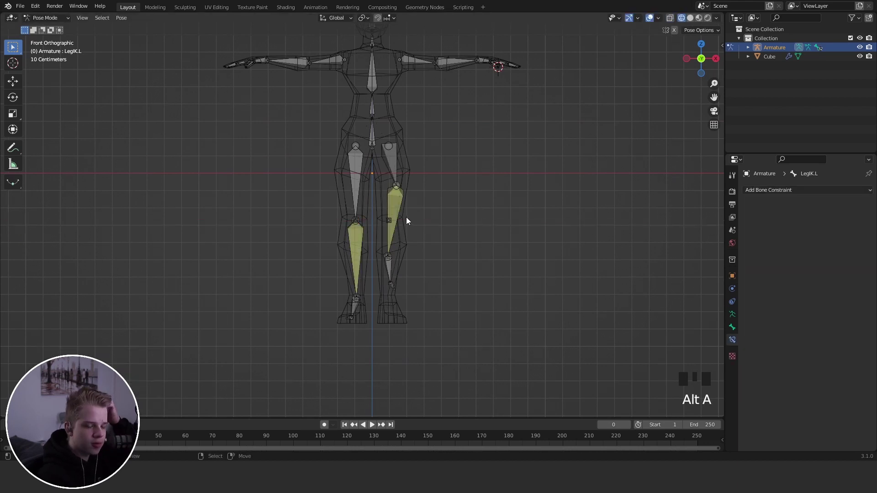